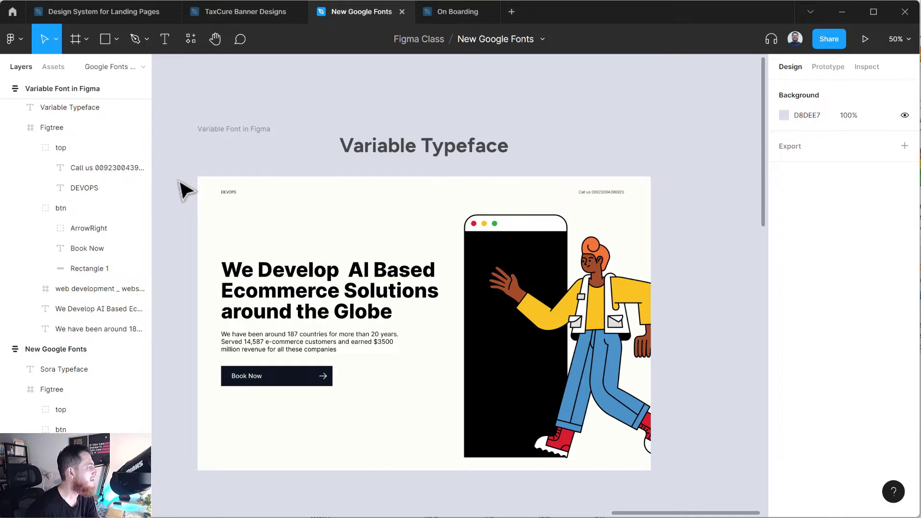
Inspect the Inter V text settings of the headline, paragraph and Book Now label.
double_click(316, 291)
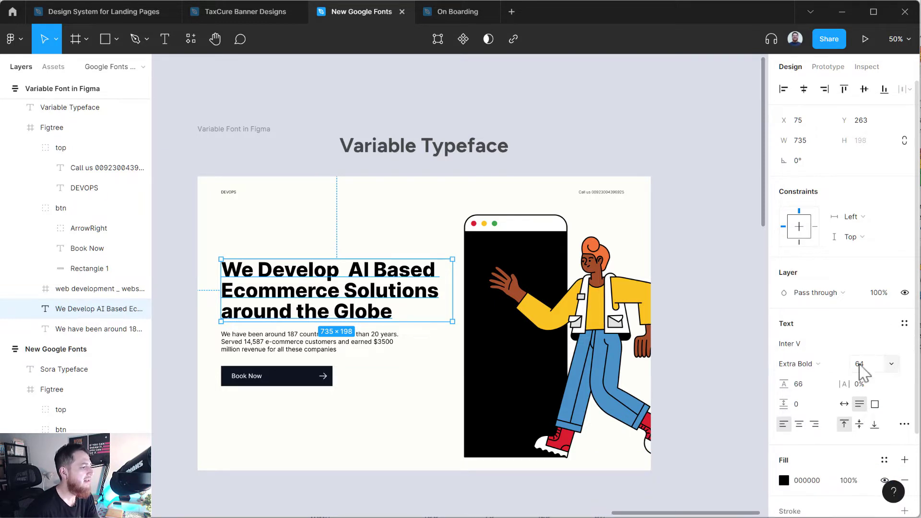
left_click(323, 348)
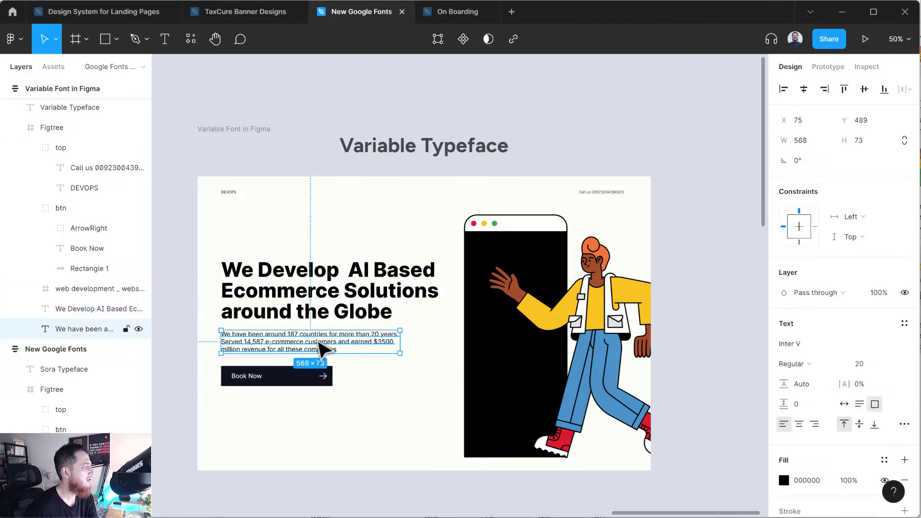
double_click(250, 377)
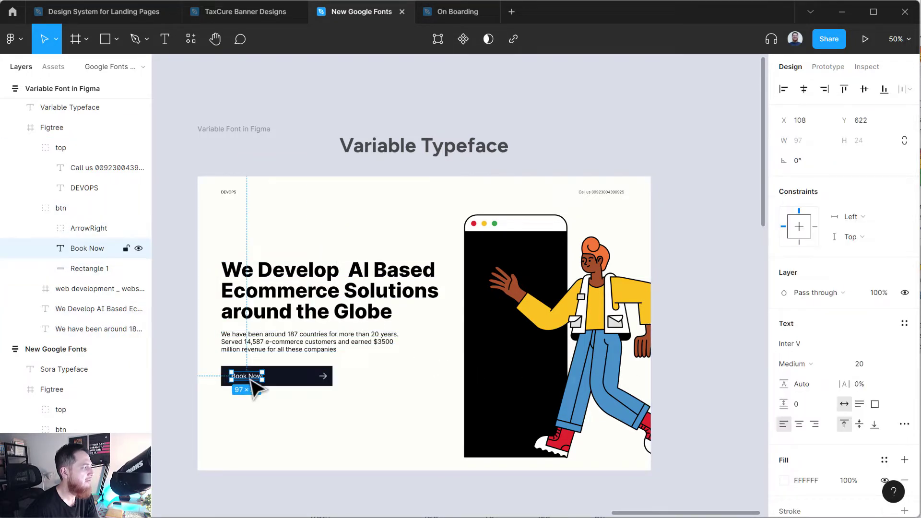
left_click(355, 307)
left_click(852, 344)
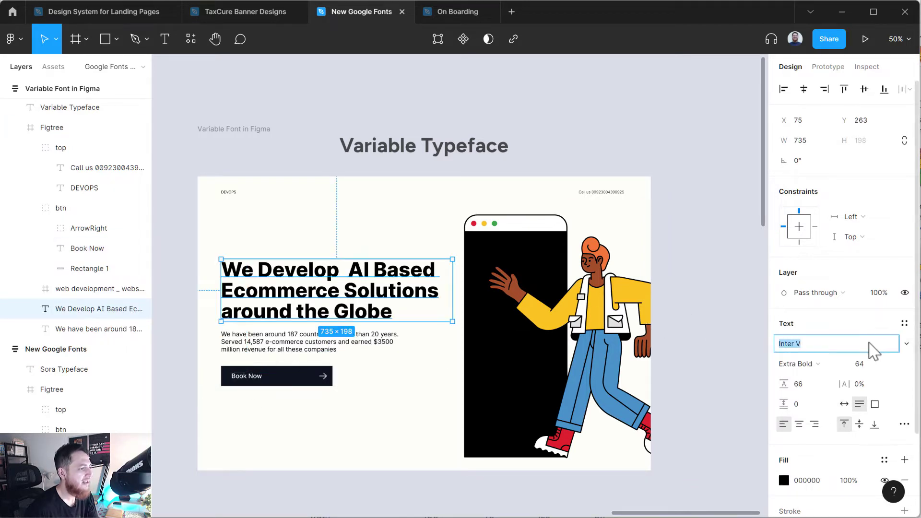
left_click(904, 343)
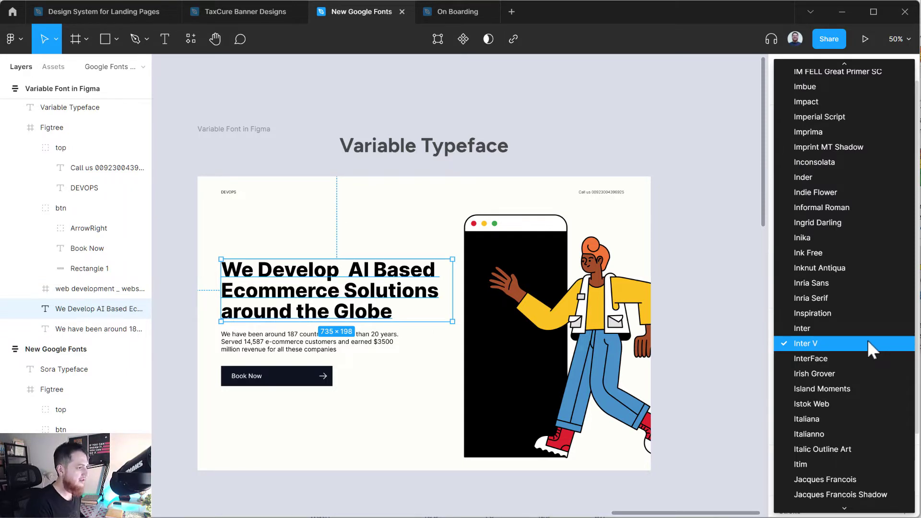
type("as")
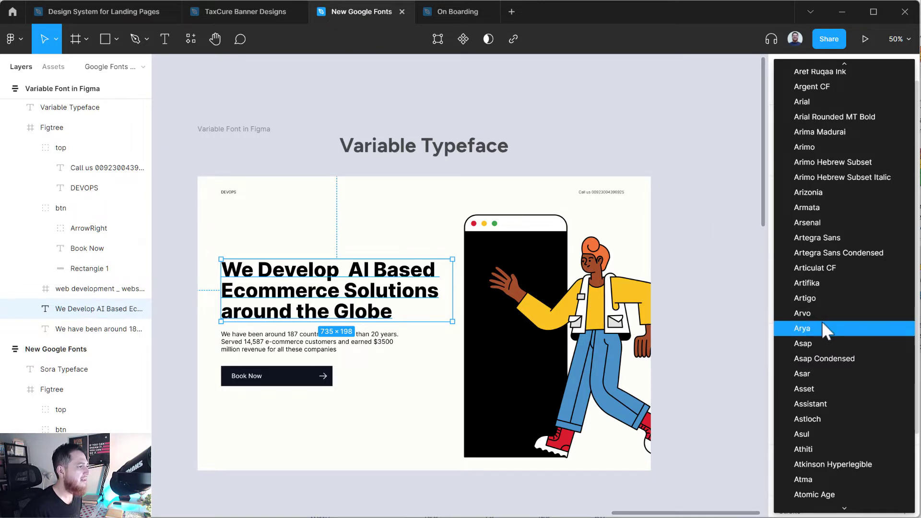
type("inter")
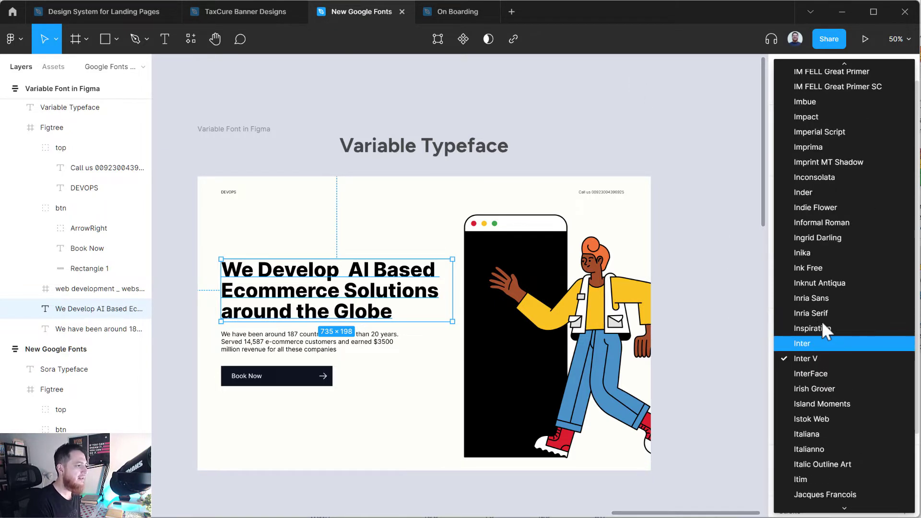
left_click(823, 358)
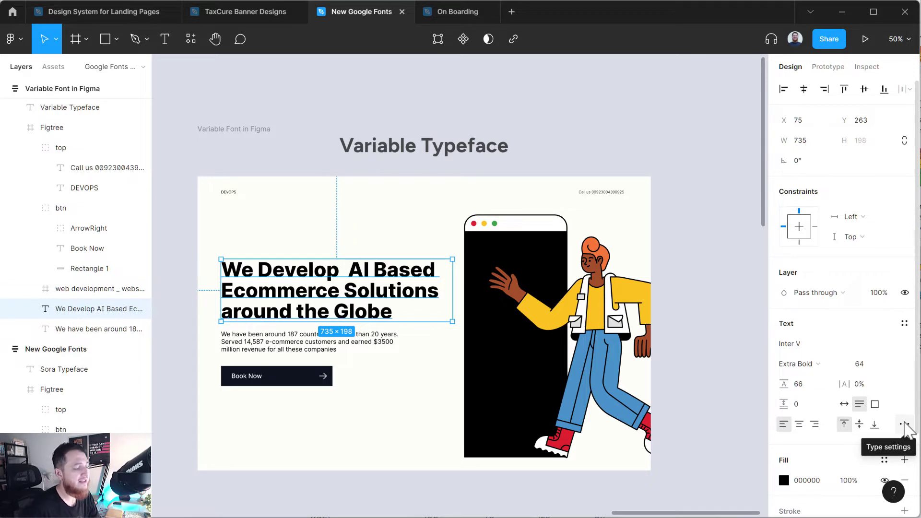
Open the headline's variable font axes and lower its weight to 200 (Extra Light).
left_click(823, 365)
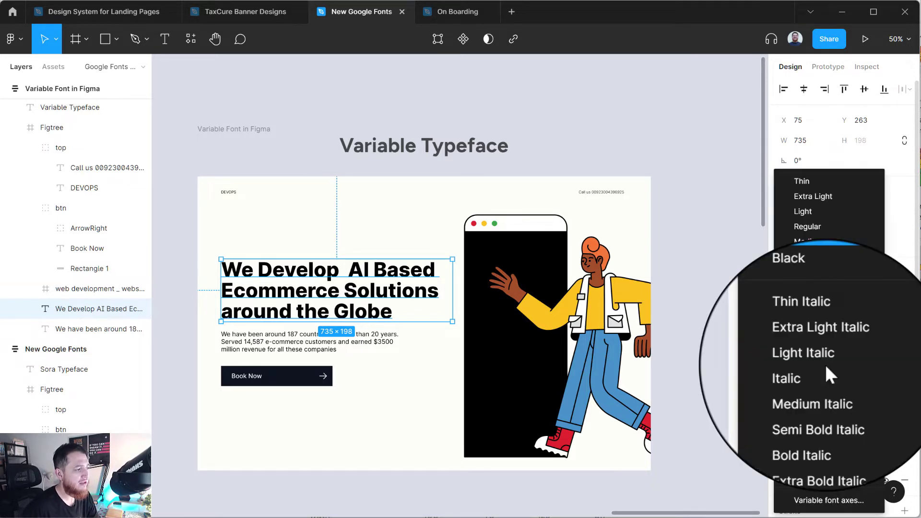
left_click(829, 503)
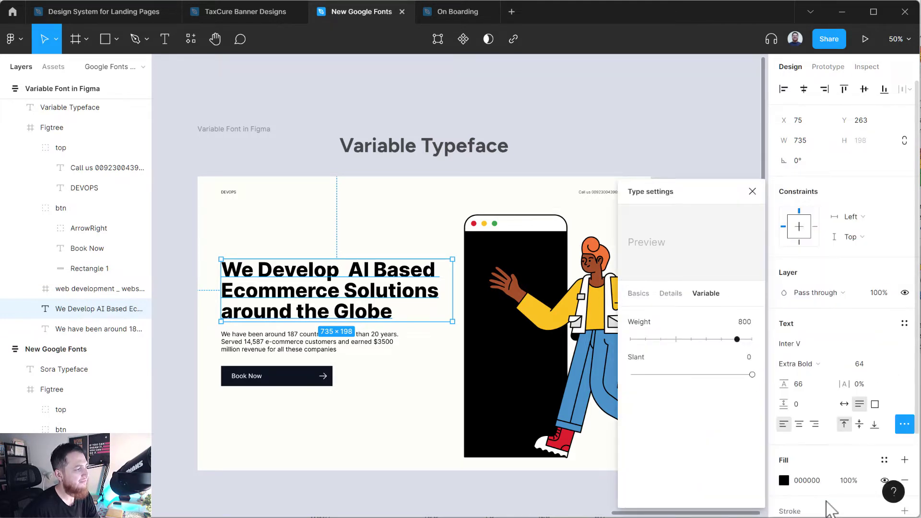
left_click(641, 294)
left_click(666, 294)
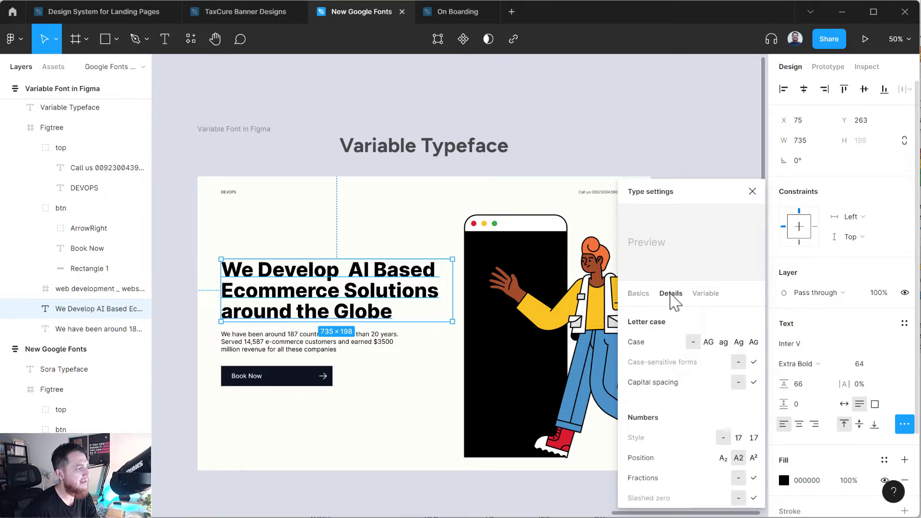
left_click(700, 293)
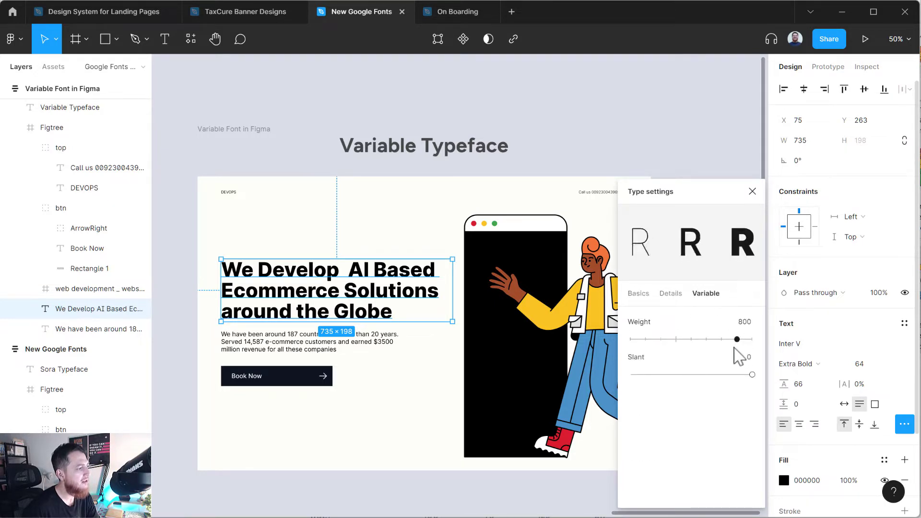
left_click_drag(737, 339, 647, 340)
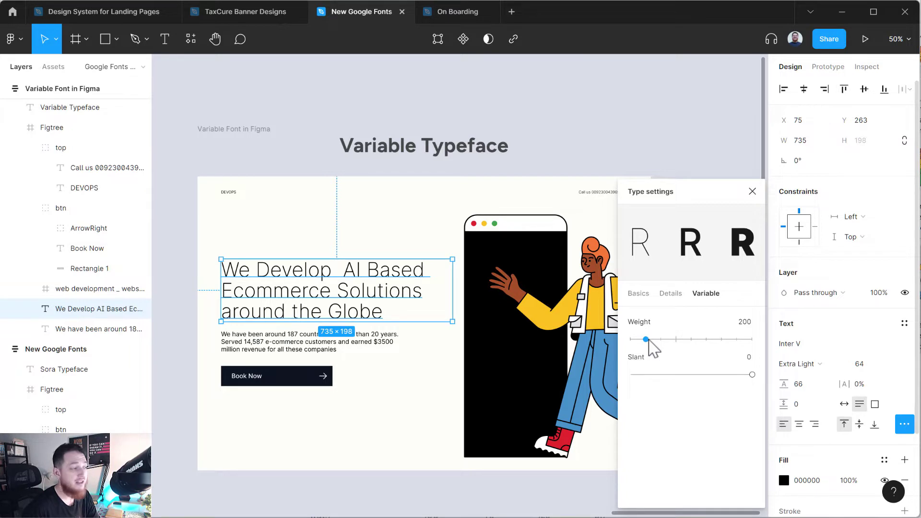
Try a slant on the headline and reset it to 0, then set the weight to 657.
left_click_drag(747, 373, 723, 383)
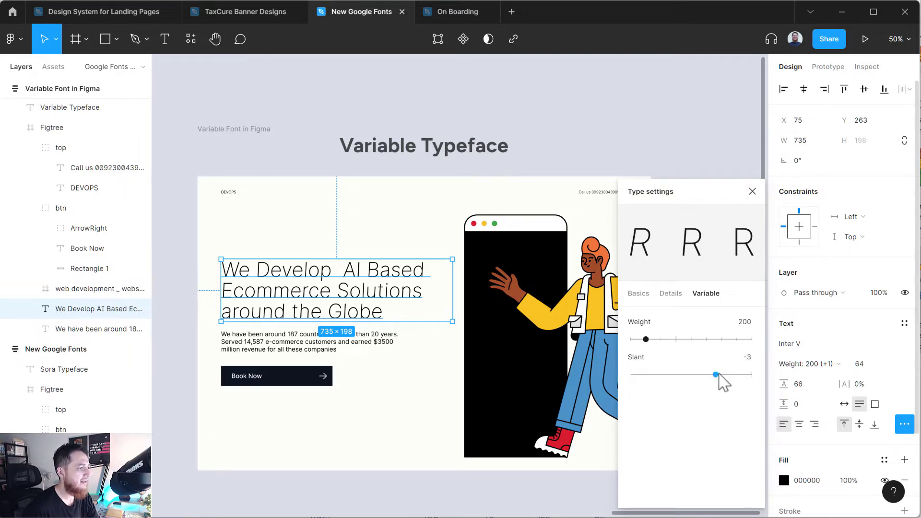
left_click_drag(719, 376, 756, 379)
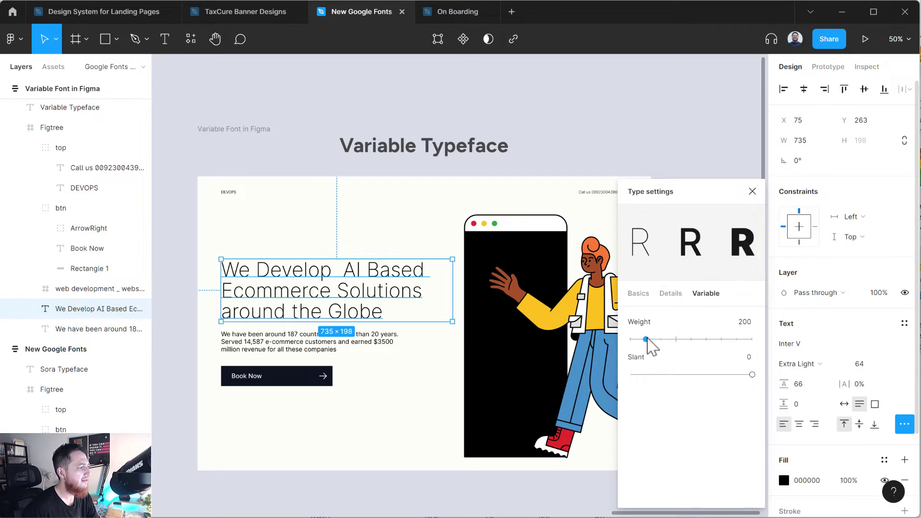
left_click_drag(646, 340, 676, 340)
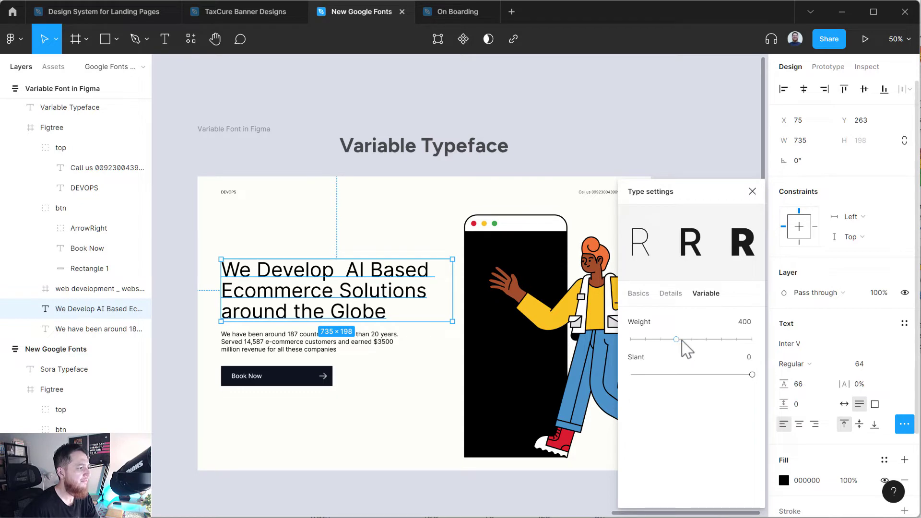
left_click_drag(682, 340, 691, 339)
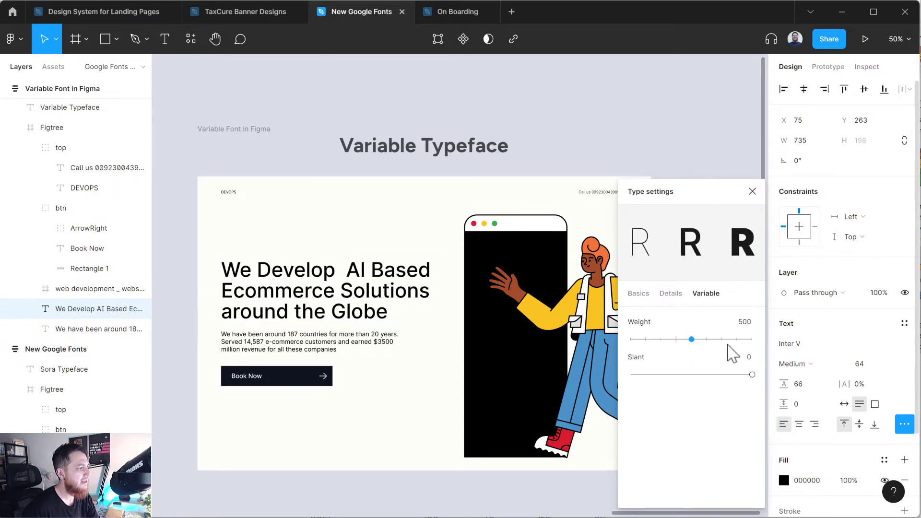
left_click_drag(697, 339, 741, 341)
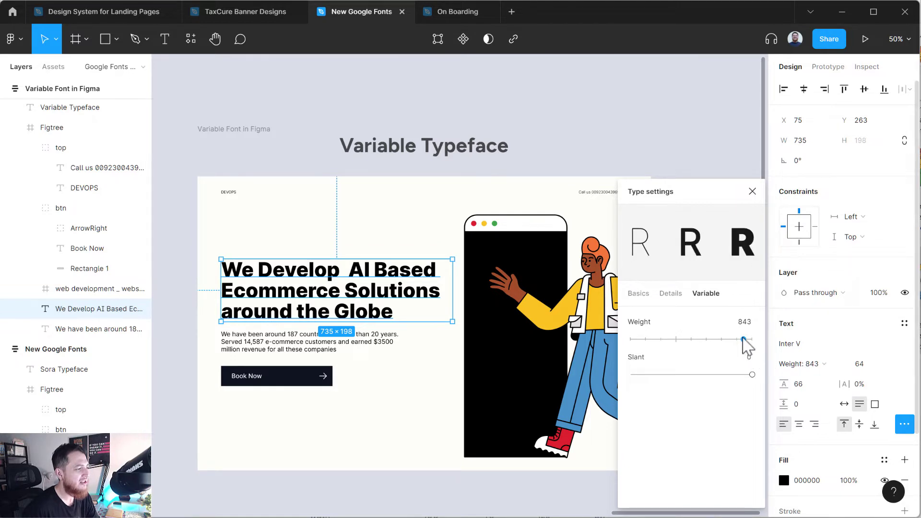
left_click_drag(744, 341, 715, 342)
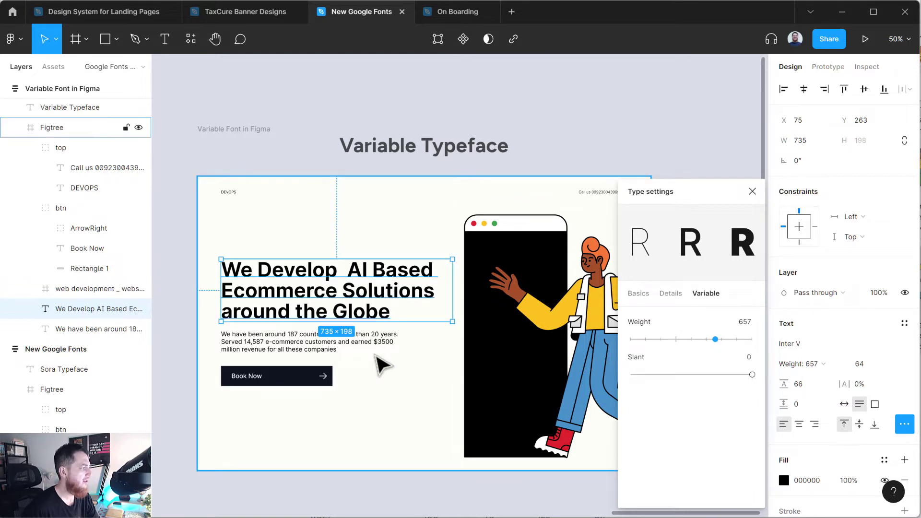
Select the paragraph, then the Book Now label, and check its Medium weight style without changing it.
left_click(320, 349)
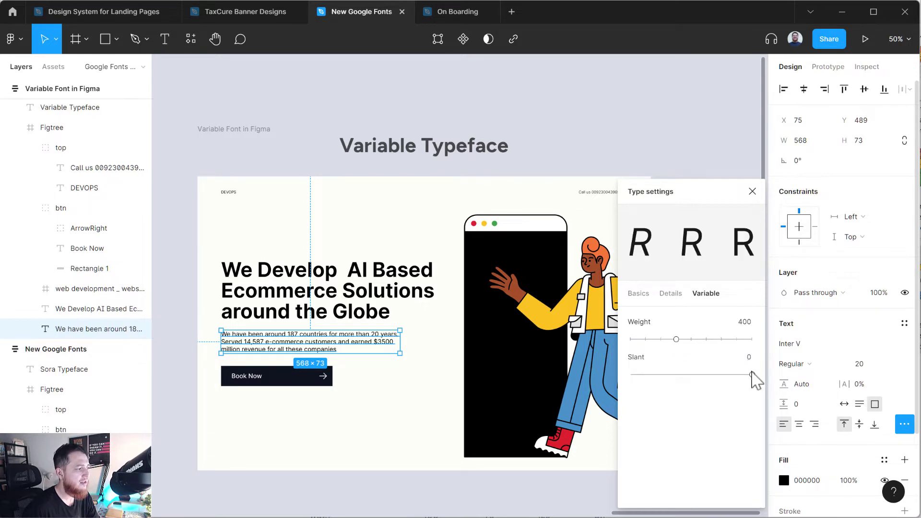
left_click(243, 382)
double_click(243, 377)
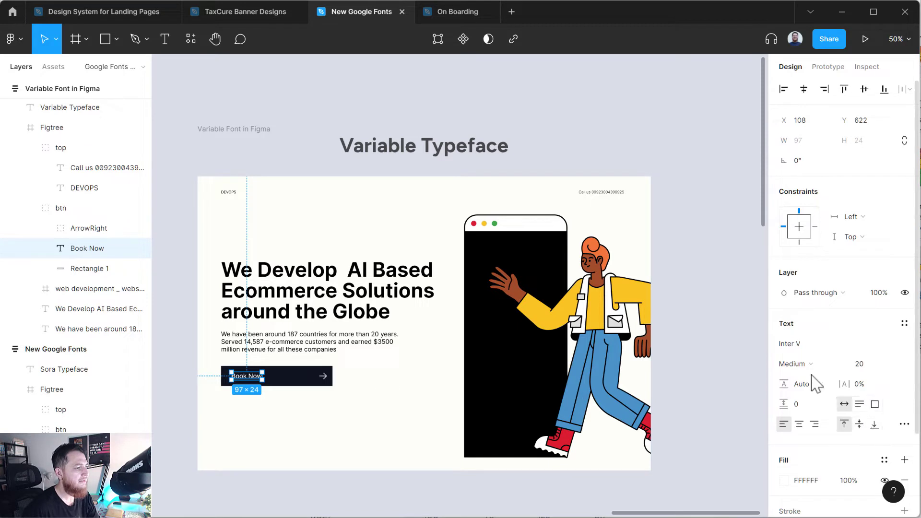
left_click(835, 365)
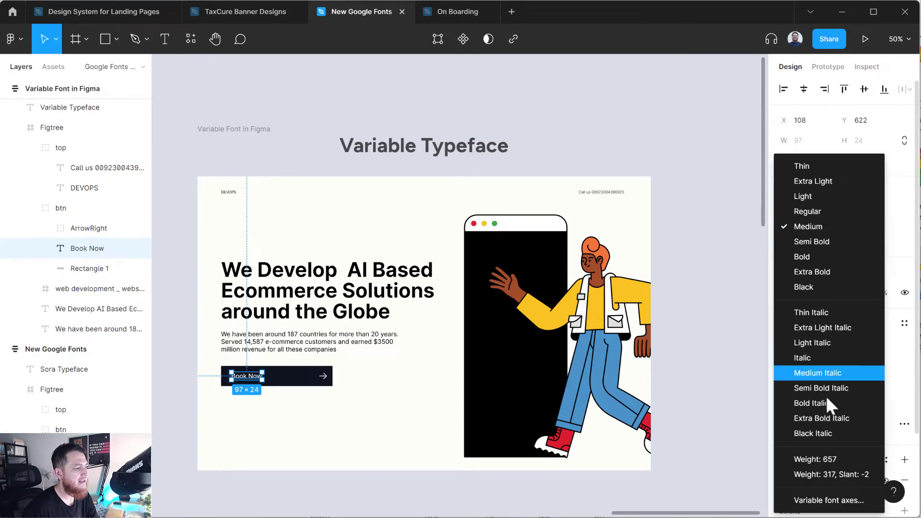
left_click(905, 372)
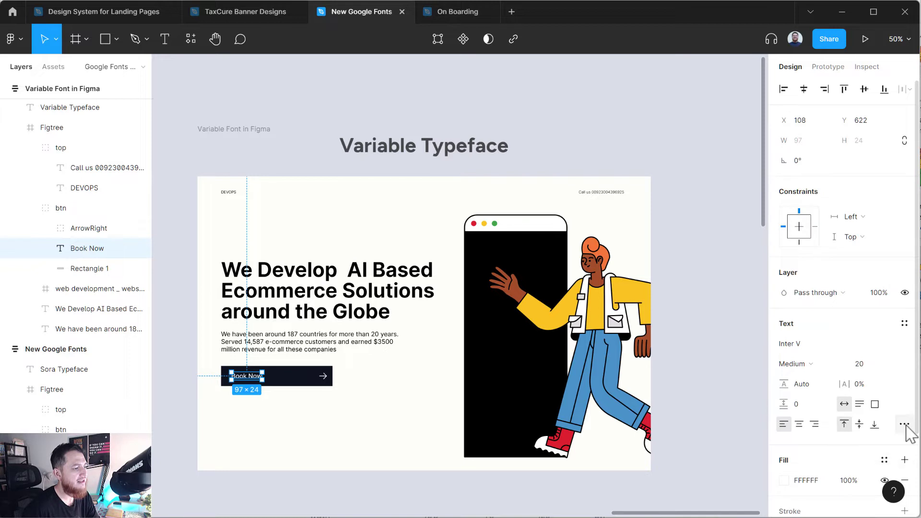
Confirm the Book Now label's variable weight of 500 in Type settings, then close the panel.
left_click(905, 425)
left_click(639, 295)
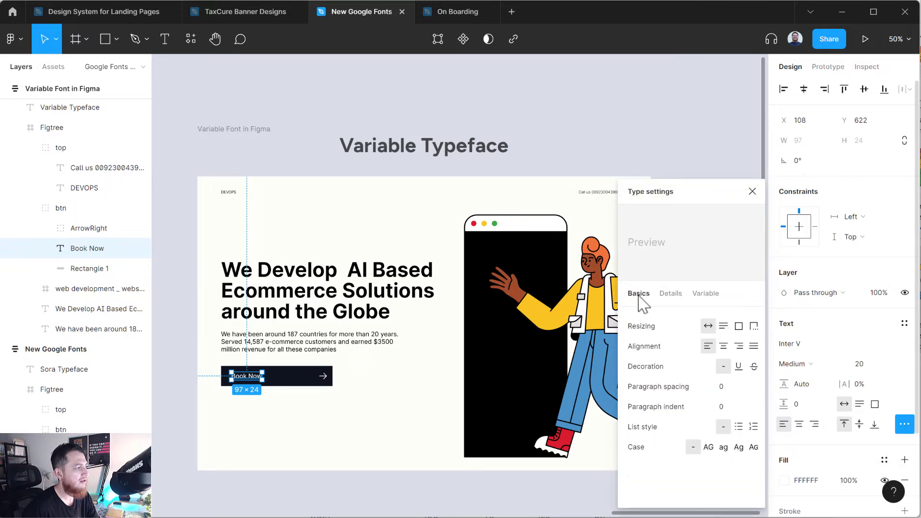
left_click(705, 295)
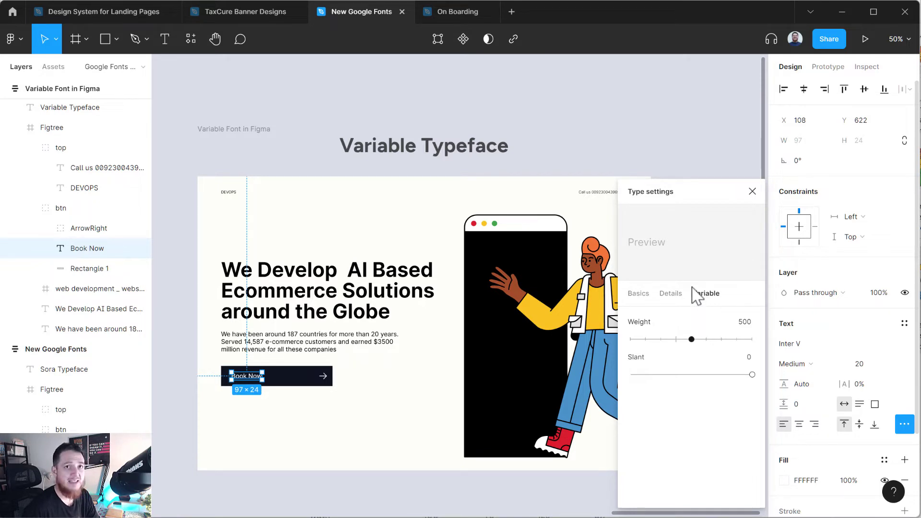
mouse_move(683, 335)
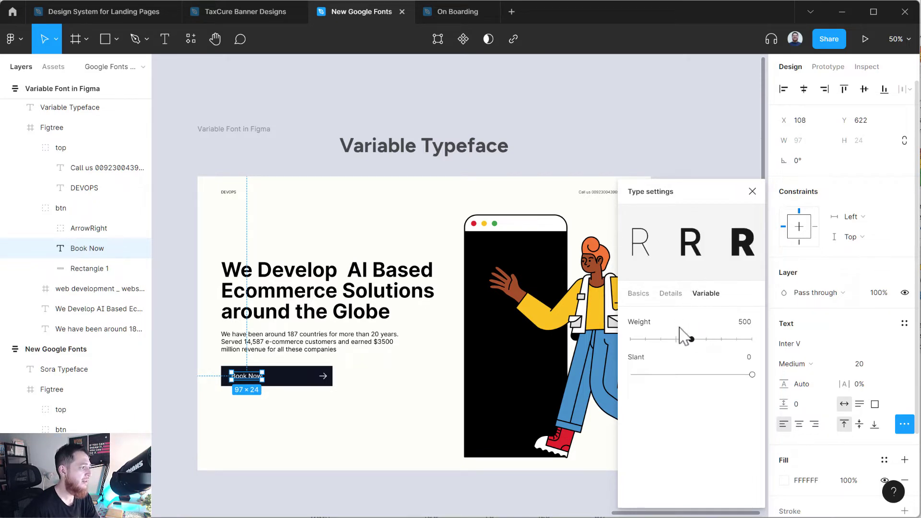
left_click(753, 192)
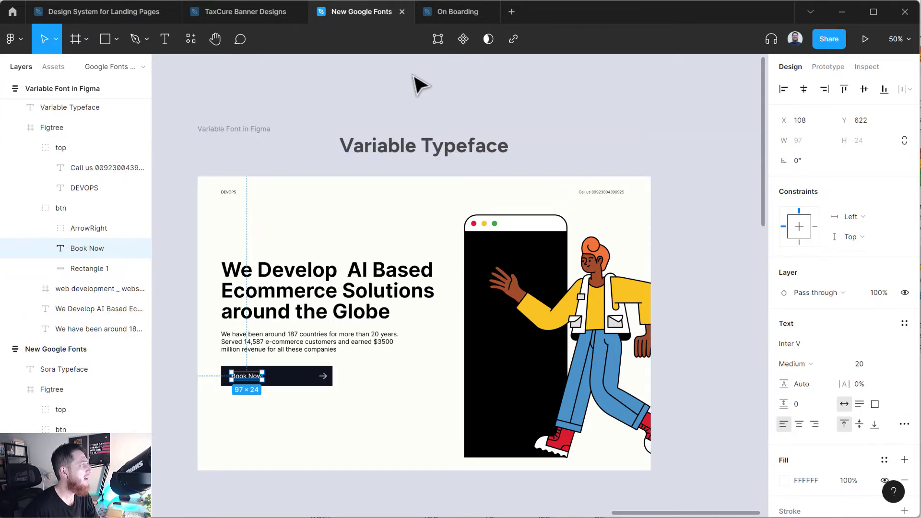
Scroll through the Google Fonts variable fonts table and go to the Archivo specimen.
key("alt+Tab")
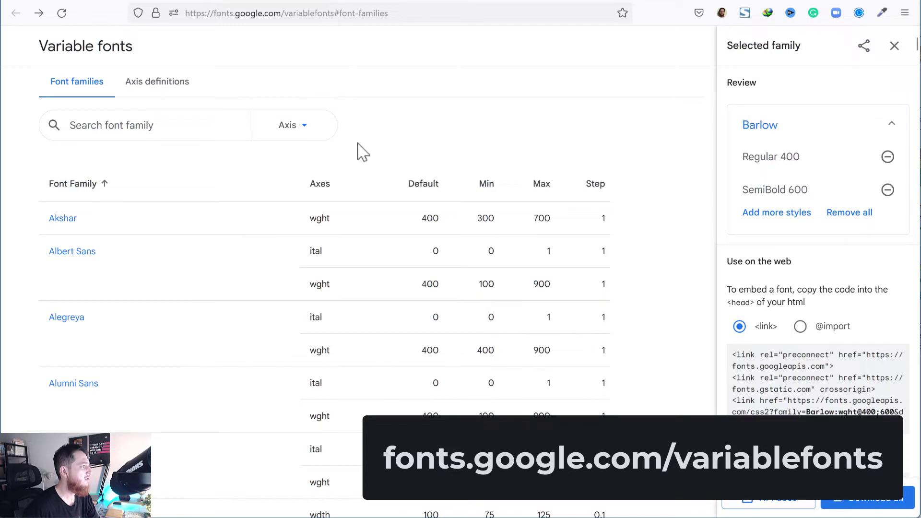
scroll(127, 264, "down", 3)
scroll(127, 265, "down", 20)
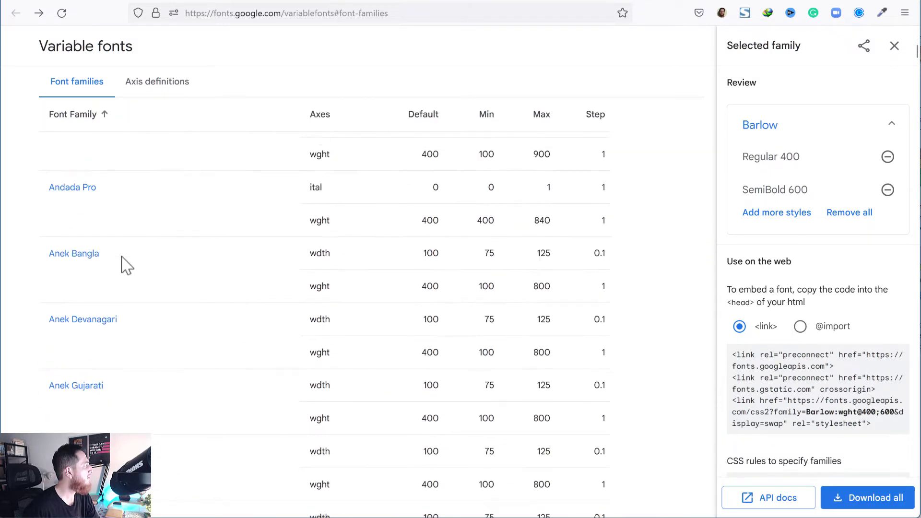
scroll(127, 265, "down", 20)
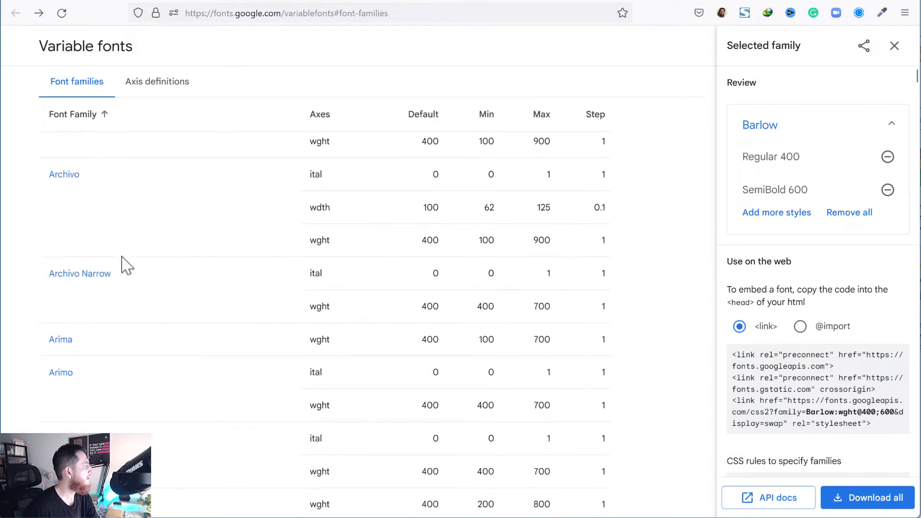
scroll(127, 265, "down", 20)
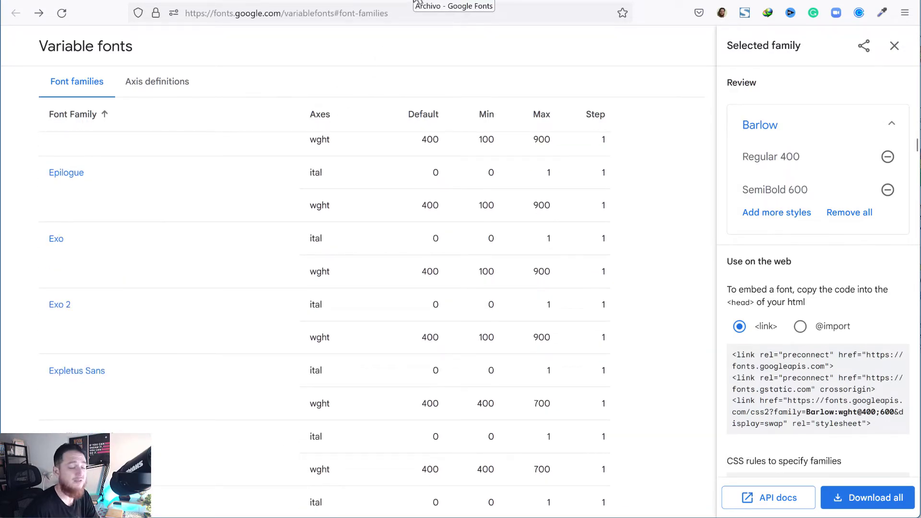
left_click(415, 1)
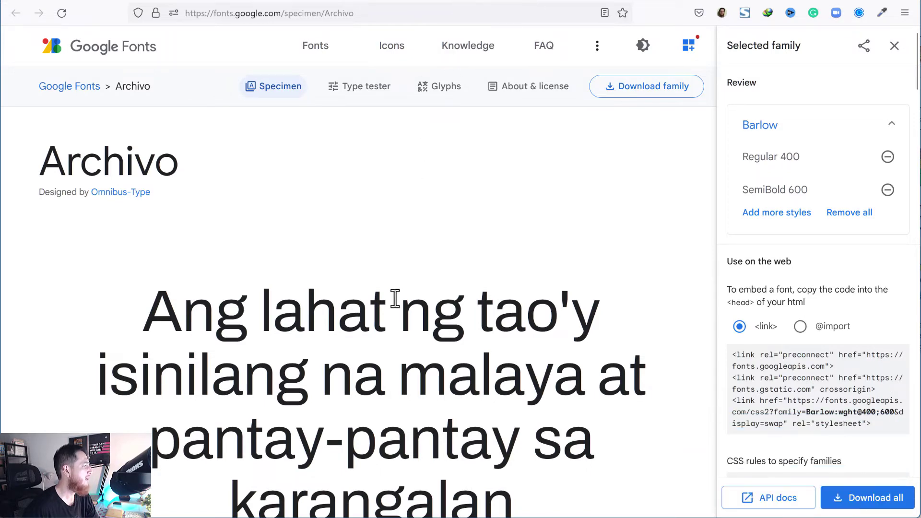
Browse the Arima specimen page and scroll through its samples.
scroll(395, 298, "down", 3)
left_click(465, 2)
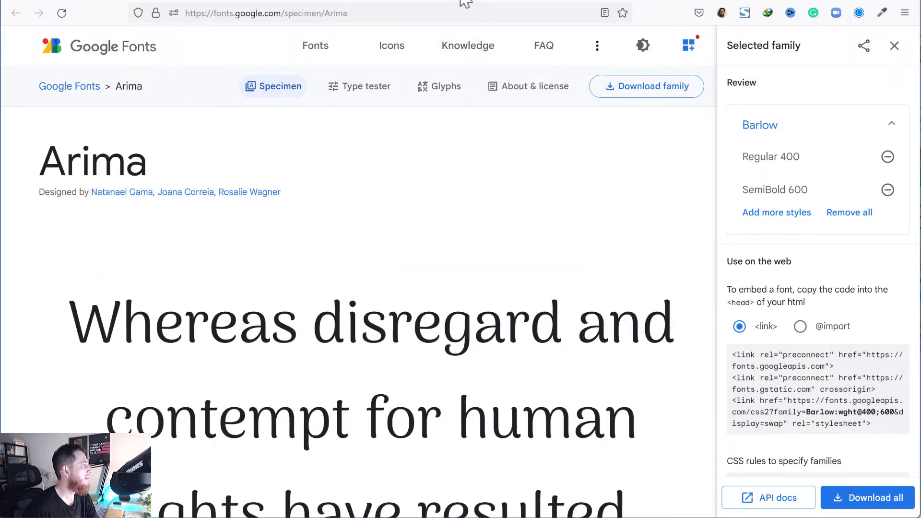
scroll(405, 294, "down", 3)
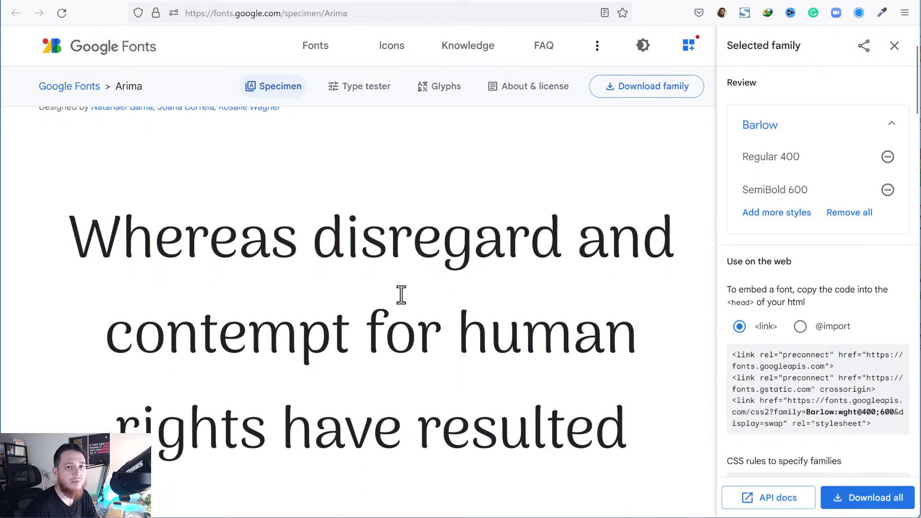
scroll(398, 298, "up", 1)
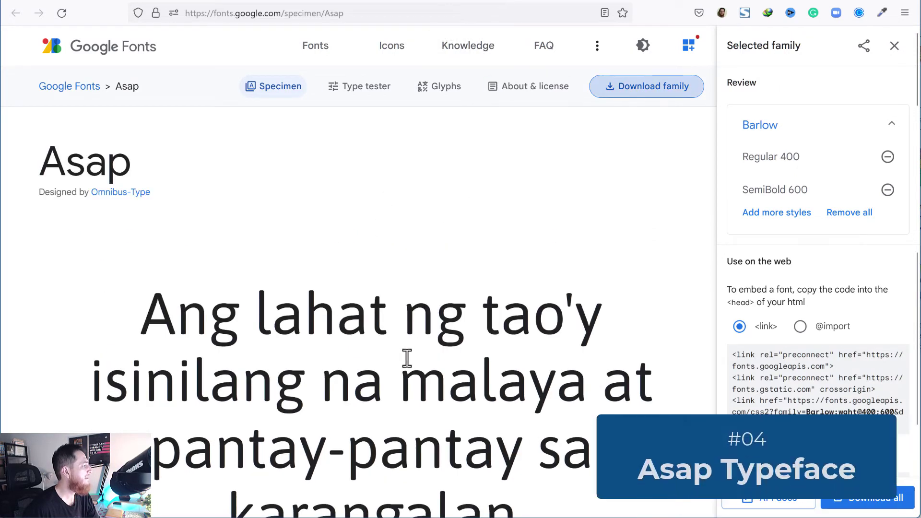
scroll(463, 331, "down", 1)
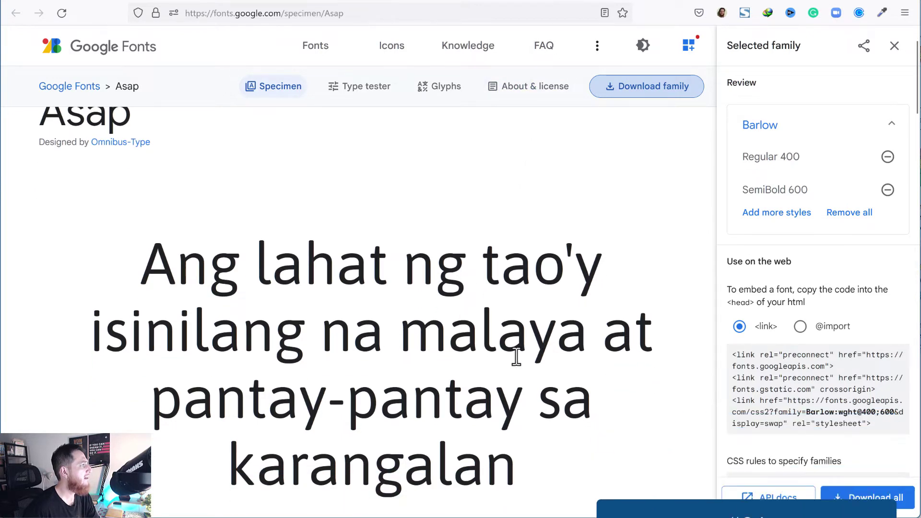
scroll(515, 355, "up", 1)
scroll(516, 355, "down", 1)
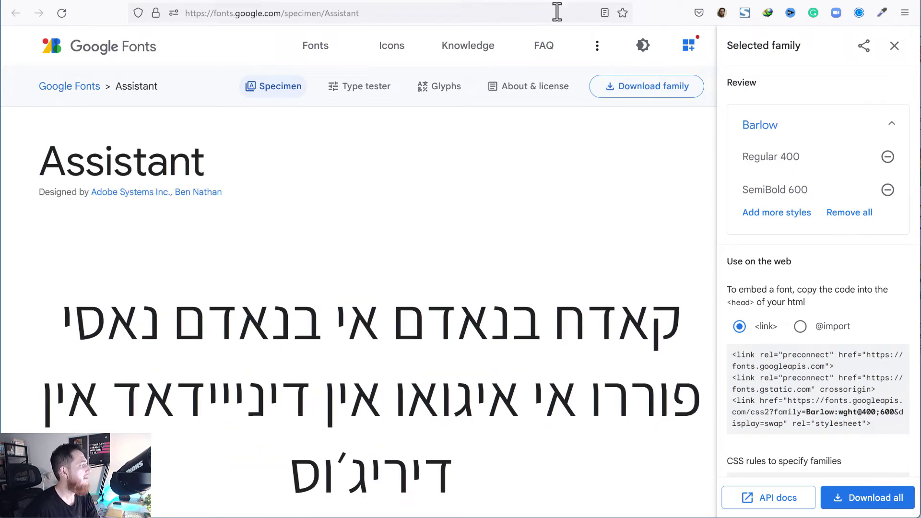
scroll(499, 321, "down", 3)
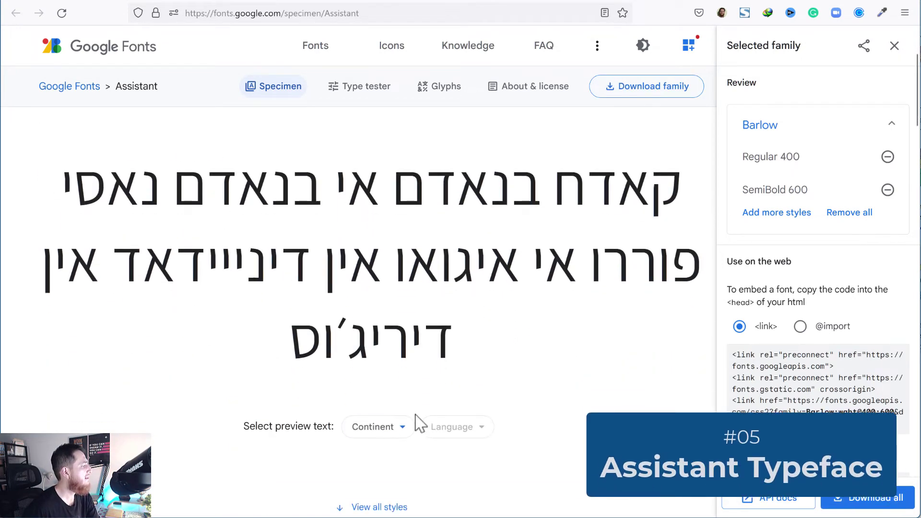
Set the Assistant preview text to Americas and English.
left_click(394, 439)
left_click(380, 341)
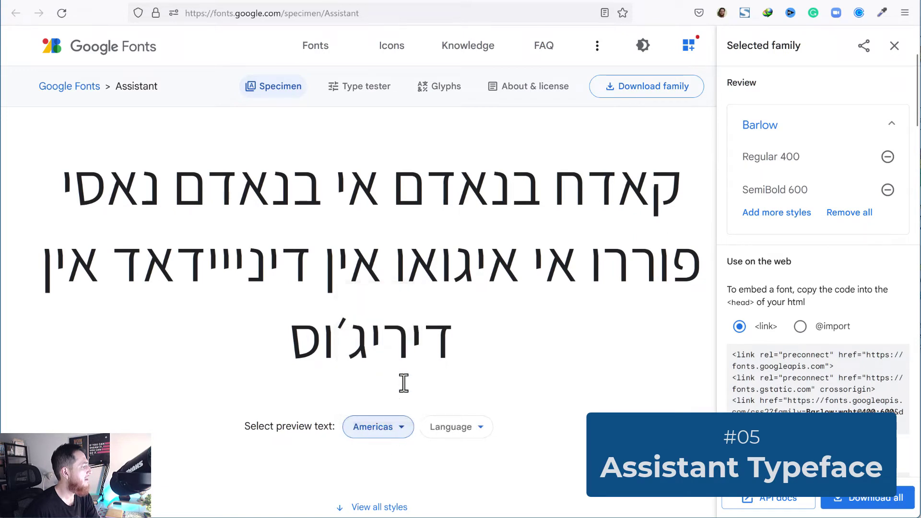
left_click(441, 434)
left_click(439, 397)
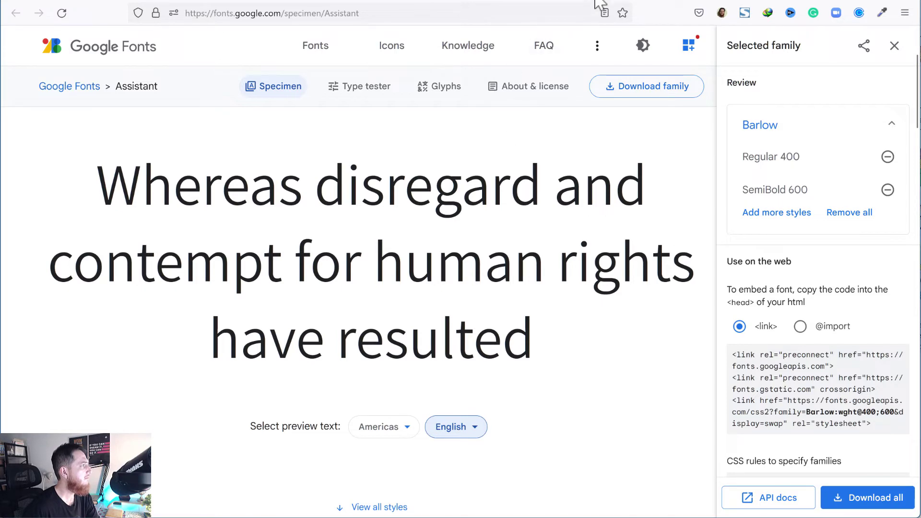
Show the Catamaran specimen samples in English, with Americas as the continent.
left_click(616, 0)
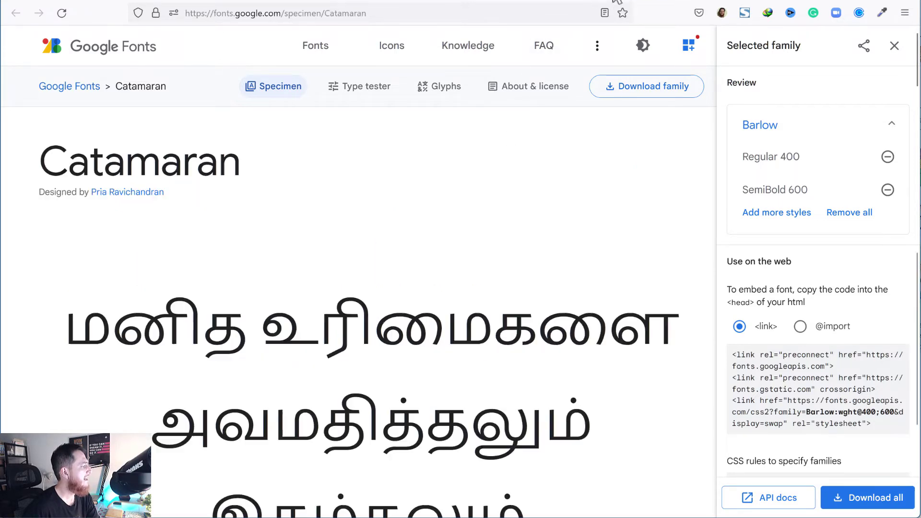
scroll(400, 311, "down", 15)
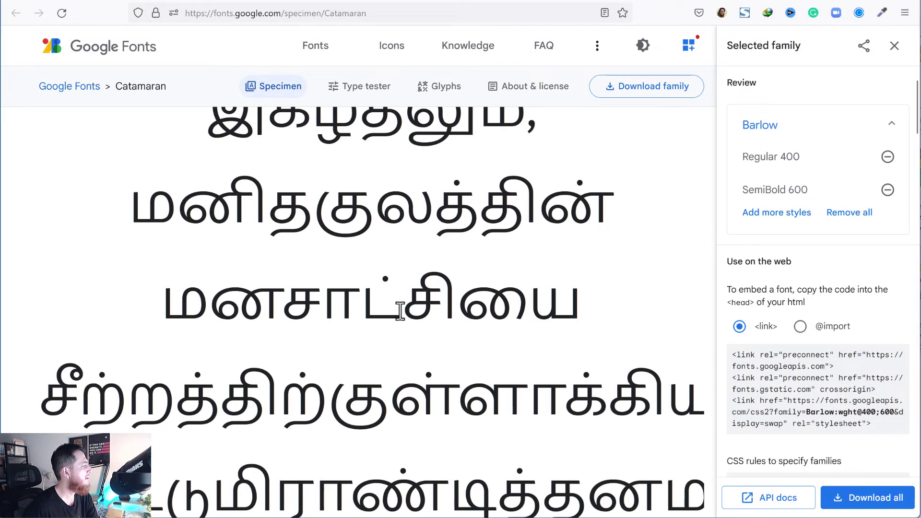
left_click(379, 214)
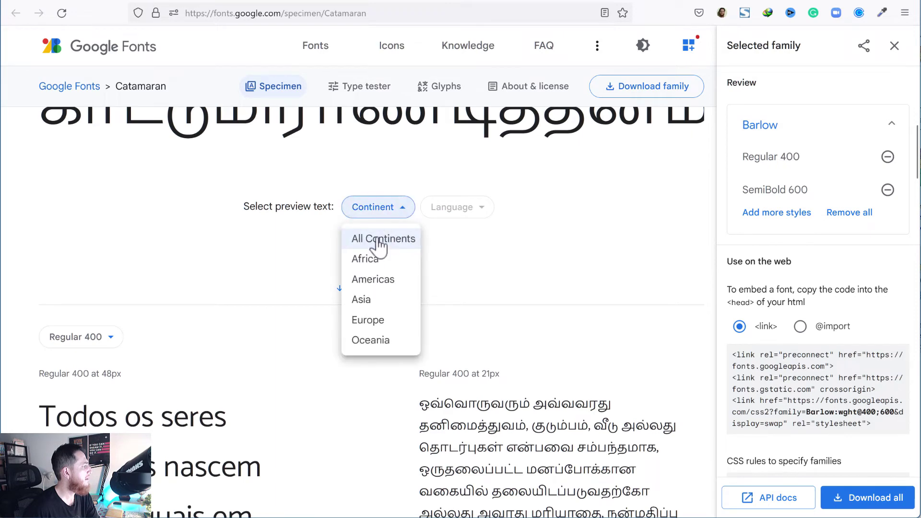
left_click(376, 283)
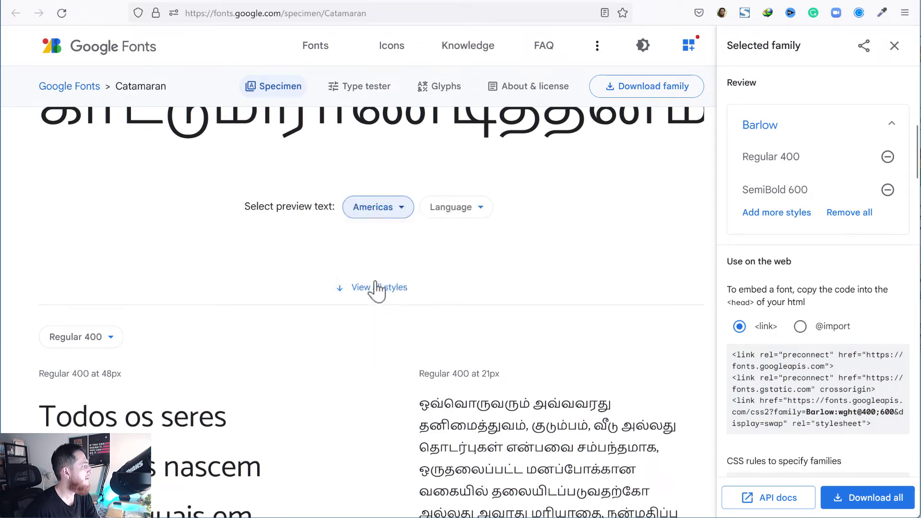
left_click(450, 217)
left_click(450, 380)
scroll(475, 331, "up", 10)
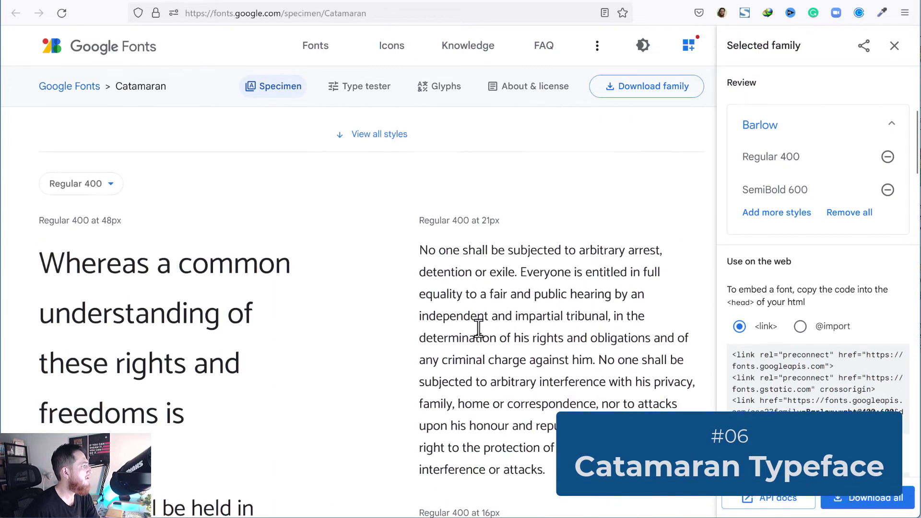
scroll(479, 329, "down", 2)
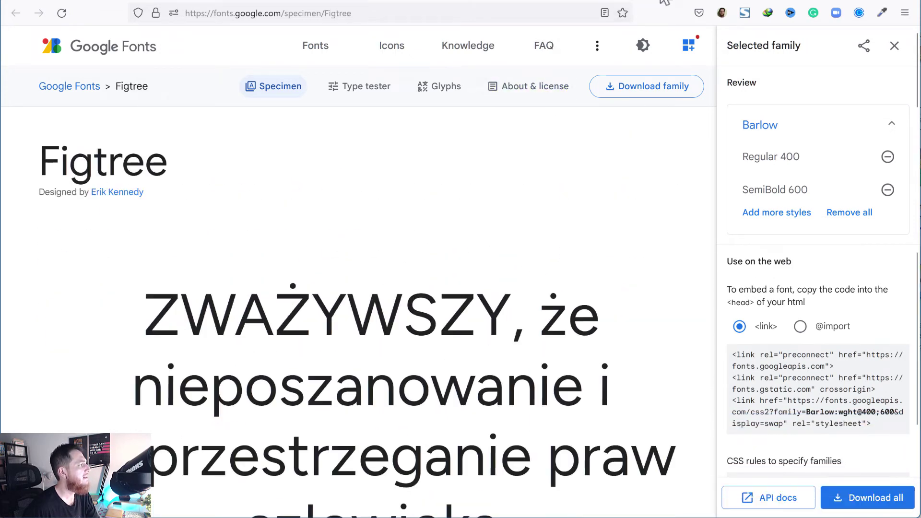
scroll(250, 374, "down", 4)
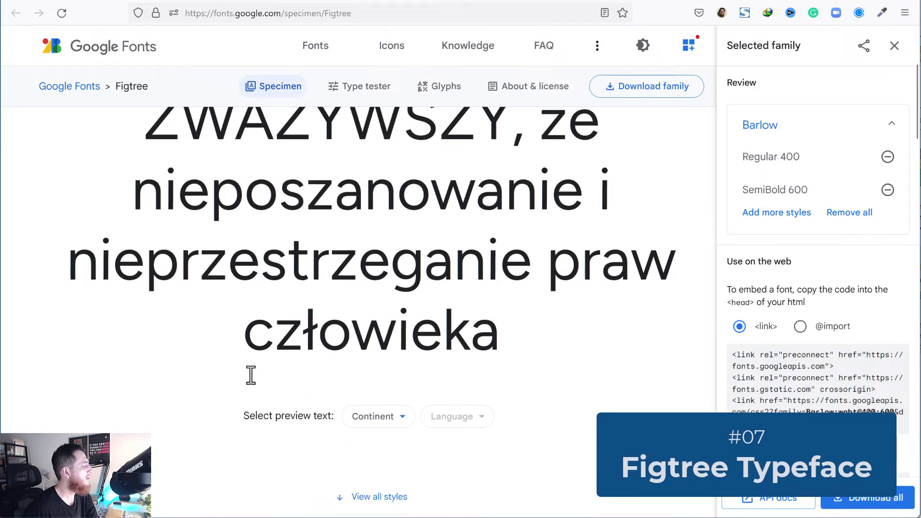
Switch the Figtree preview text to English, with Americas as the continent.
left_click(383, 428)
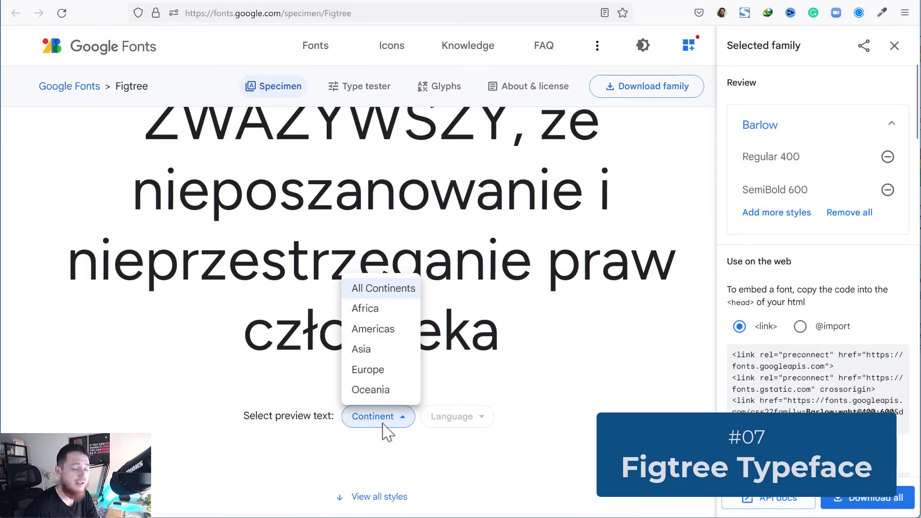
left_click(364, 330)
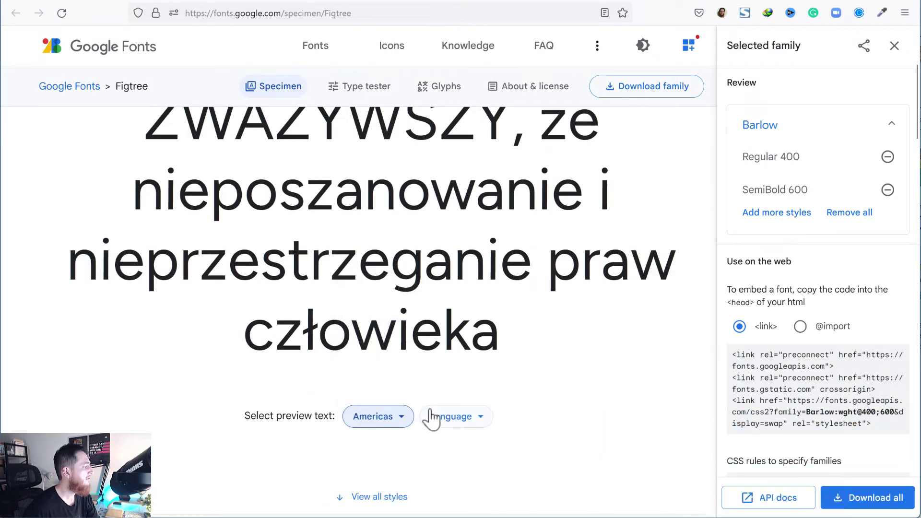
left_click(431, 419)
left_click(442, 401)
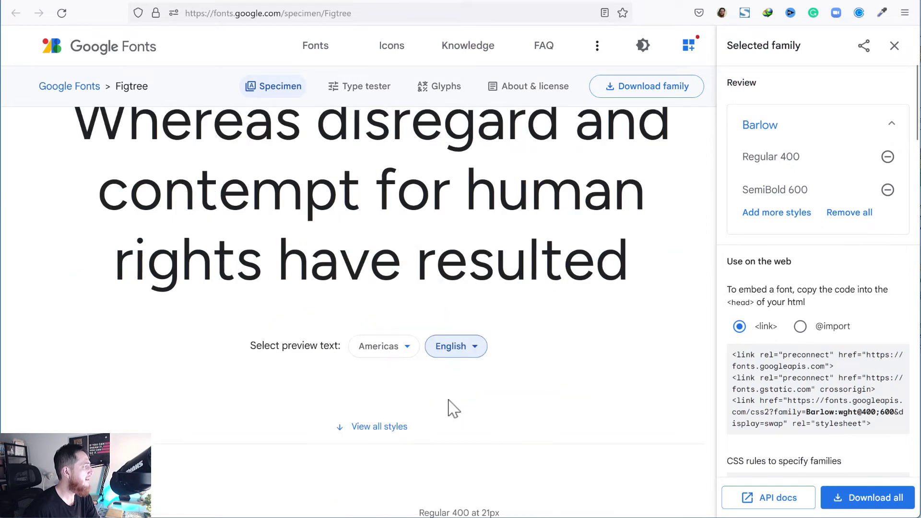
scroll(479, 422, "up", 2)
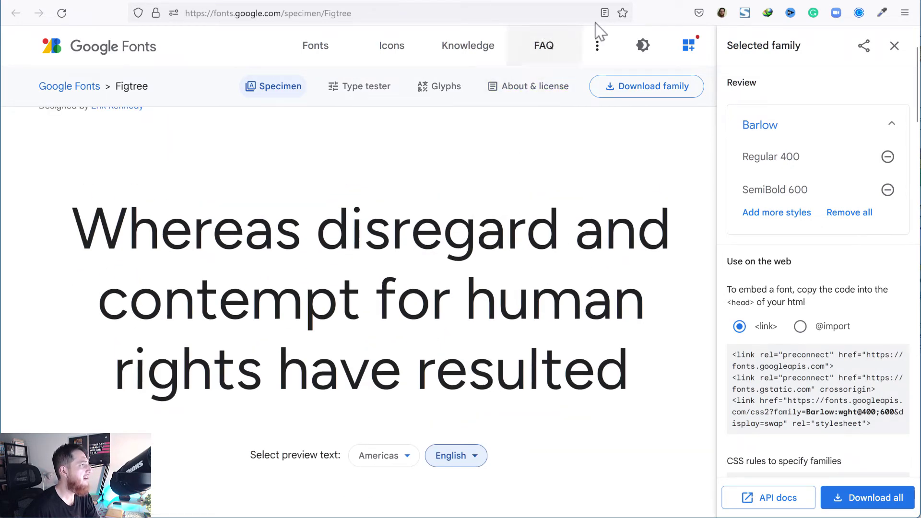
key("ctrl+Tab")
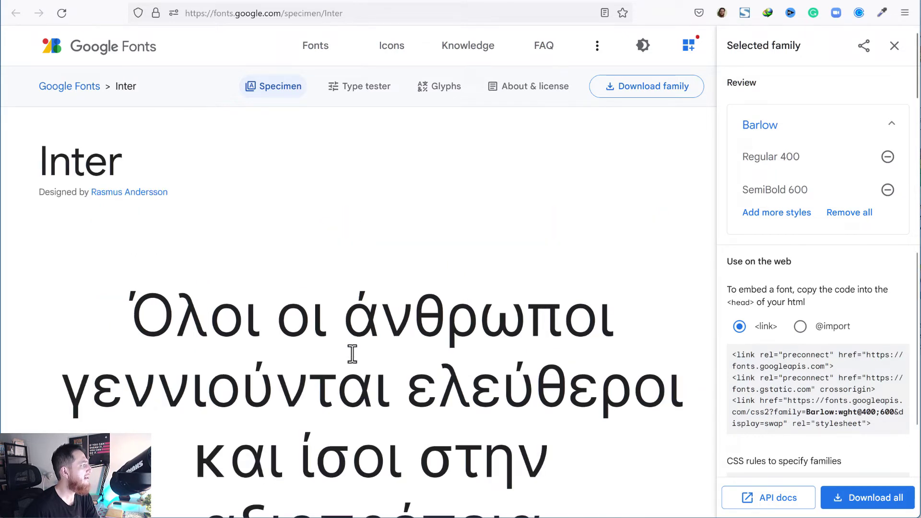
Go to the Karla specimen and set its preview text to Americas and English.
scroll(352, 354, "down", 1)
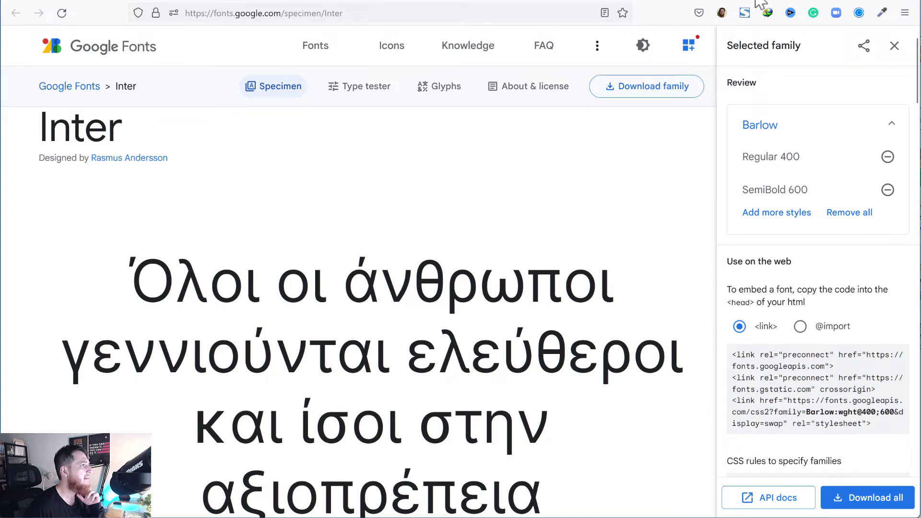
key("ctrl+Tab")
scroll(444, 380, "down", 5)
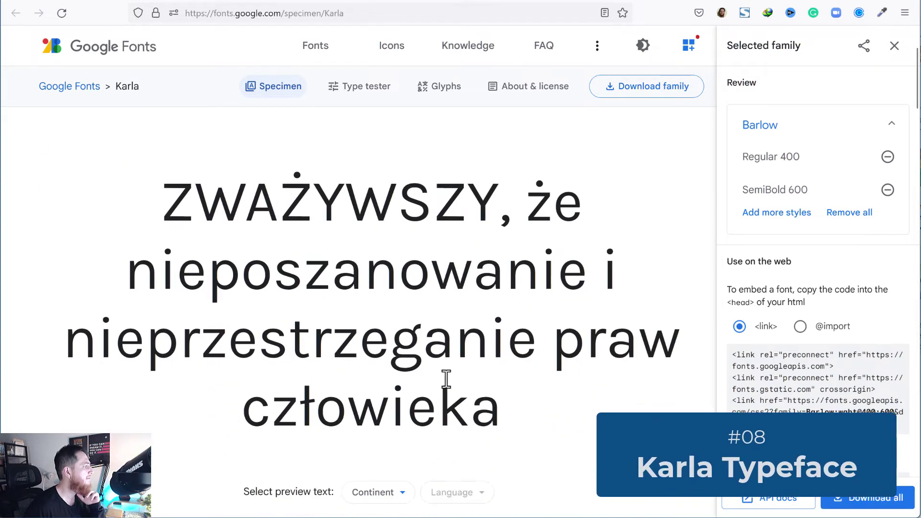
left_click(395, 414)
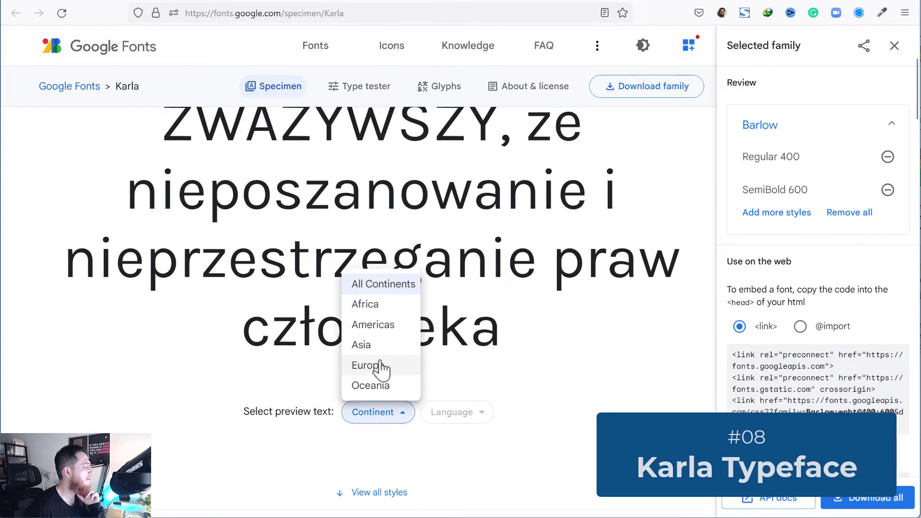
left_click(374, 325)
left_click(445, 422)
left_click(446, 397)
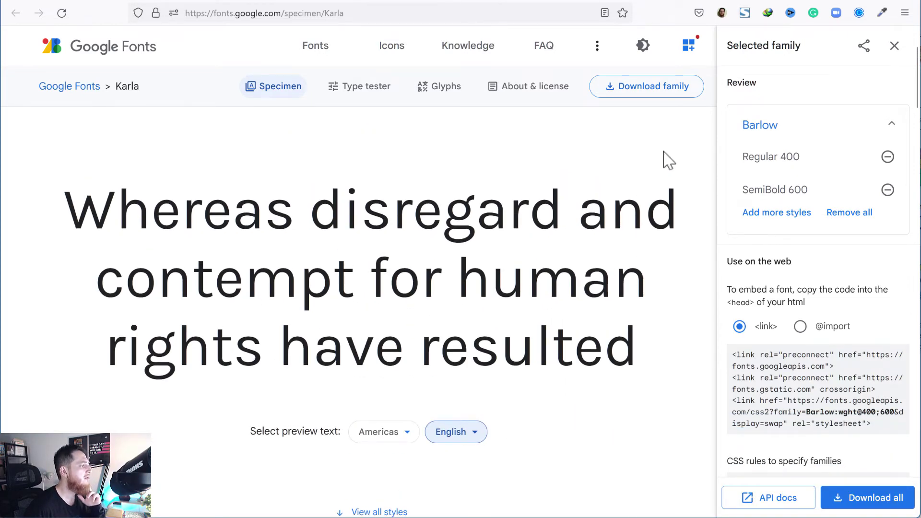
Show the M PLUS 1 specimen preview in English, with Americas as the continent.
key("ctrl+Tab")
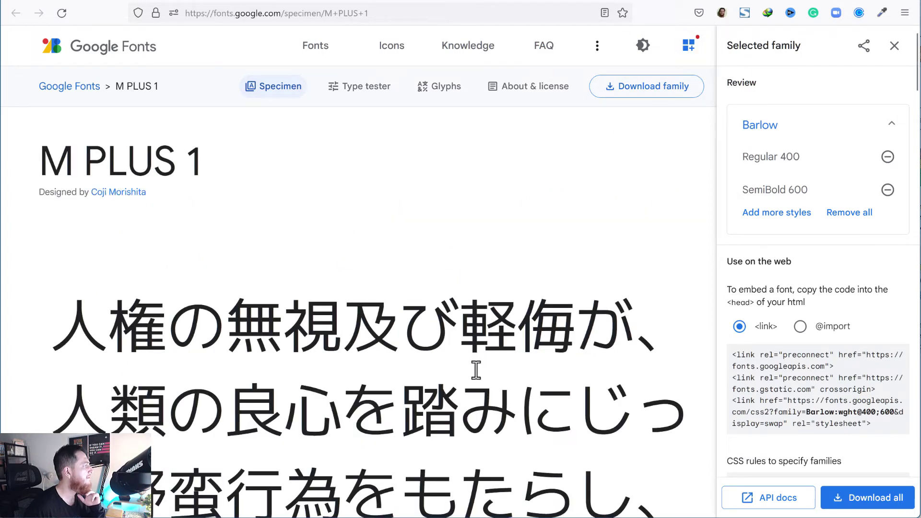
scroll(475, 370, "down", 10)
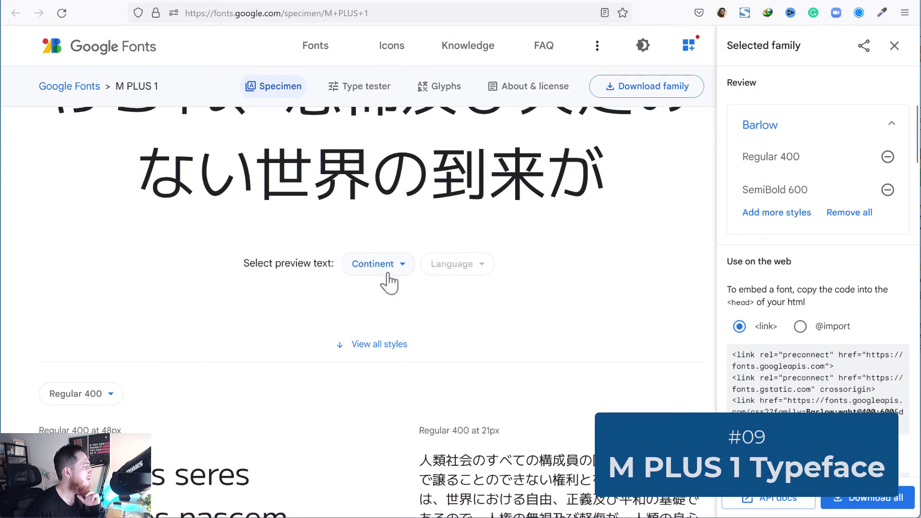
left_click(388, 283)
left_click(376, 334)
left_click(461, 273)
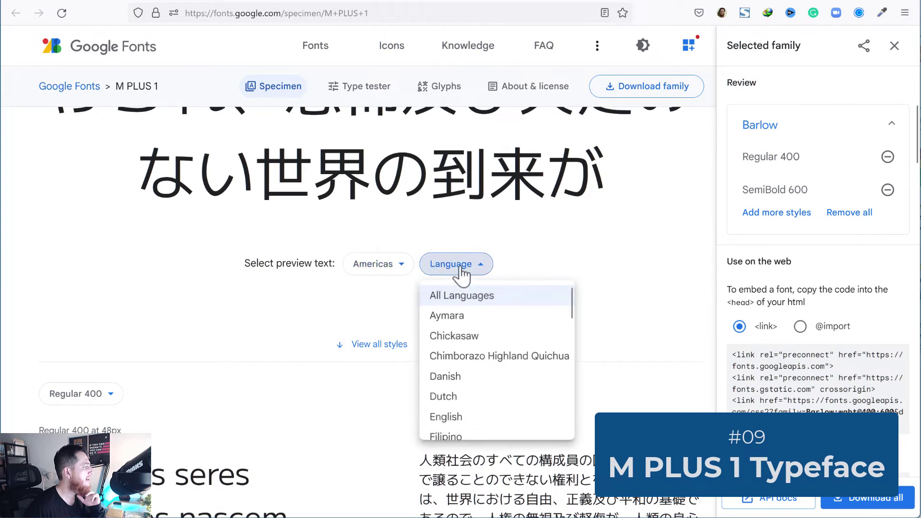
left_click(459, 419)
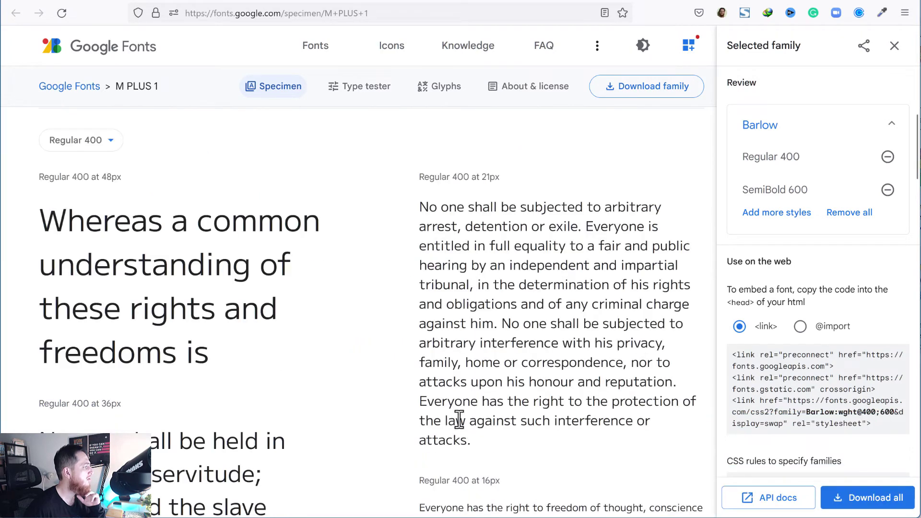
scroll(459, 418, "up", 10)
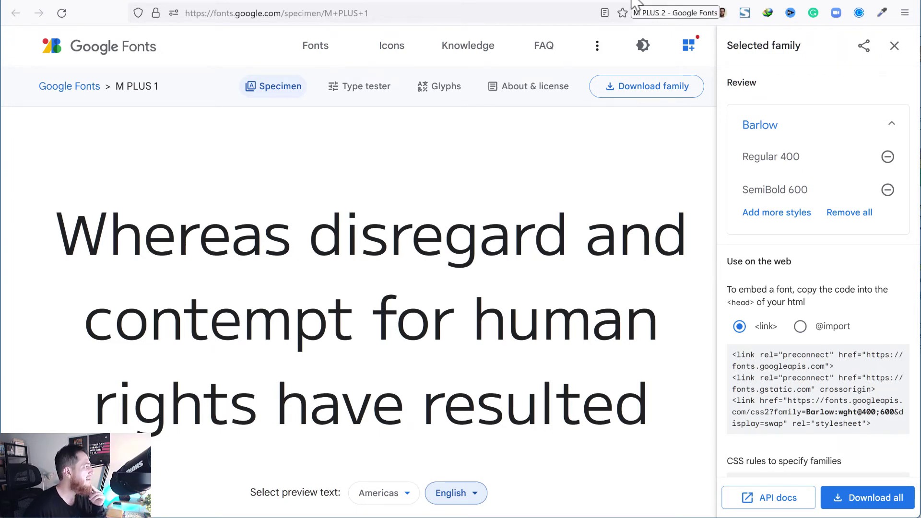
left_click(636, 5)
scroll(479, 366, "down", 8)
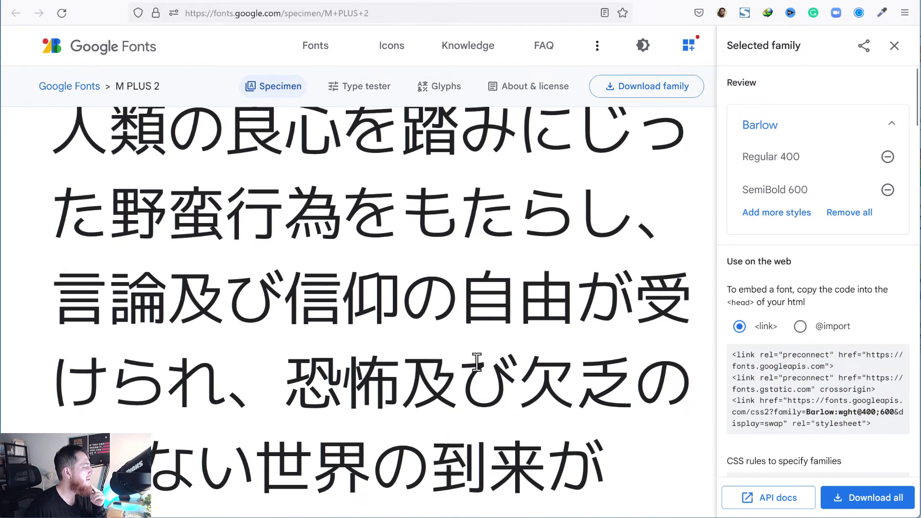
Set the M PLUS 2 preview text to Americas and English.
left_click(398, 413)
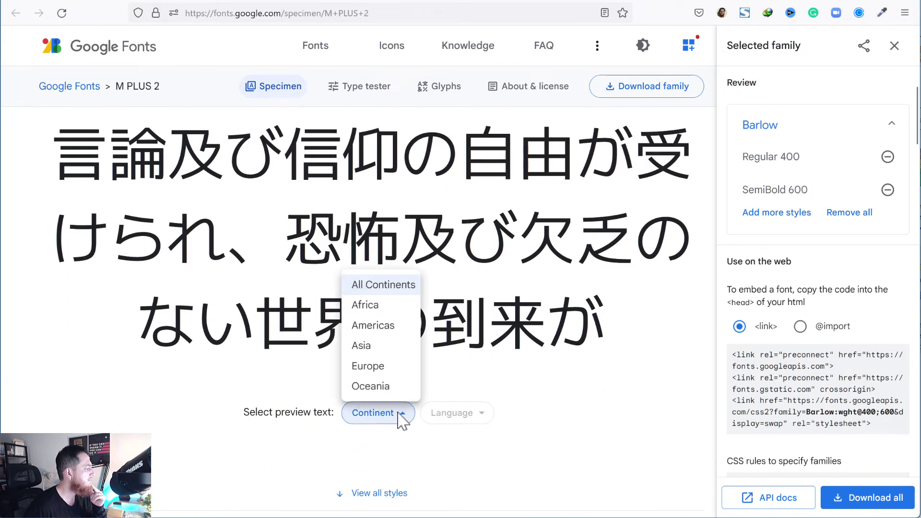
left_click(377, 330)
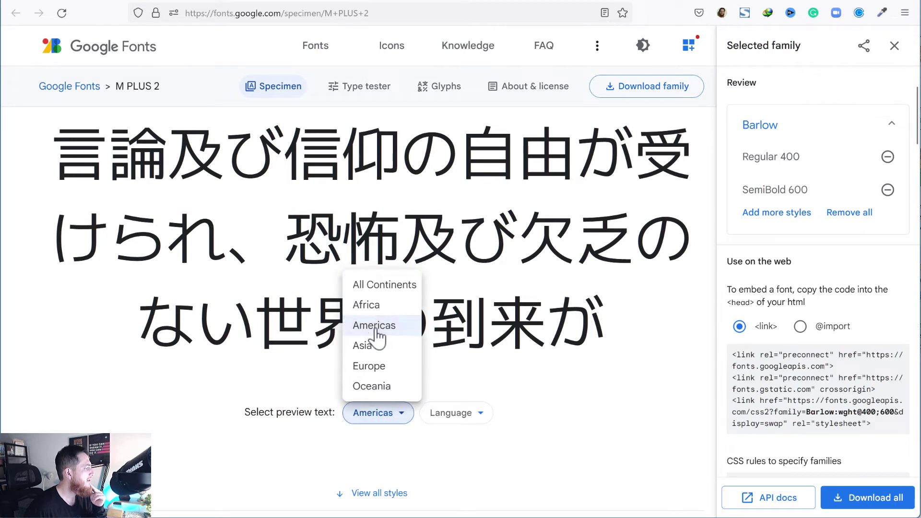
left_click(439, 418)
left_click(447, 379)
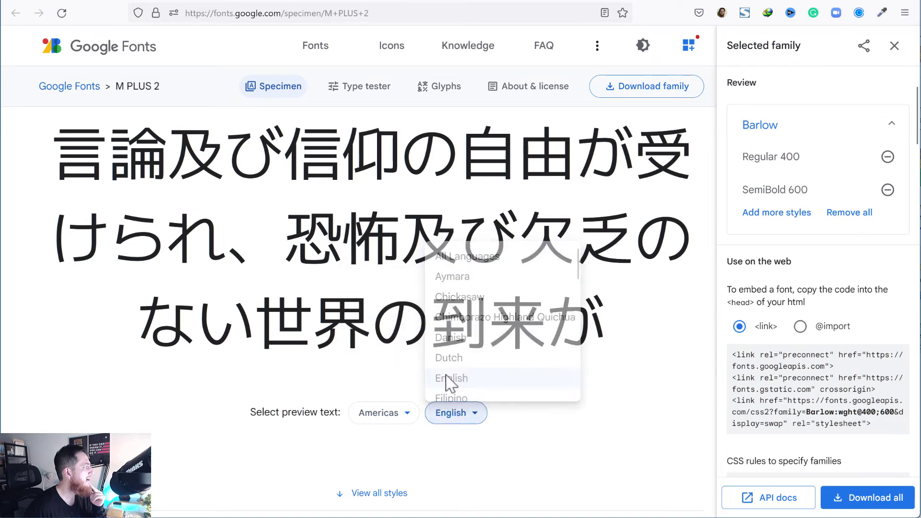
scroll(447, 391, "up", 4)
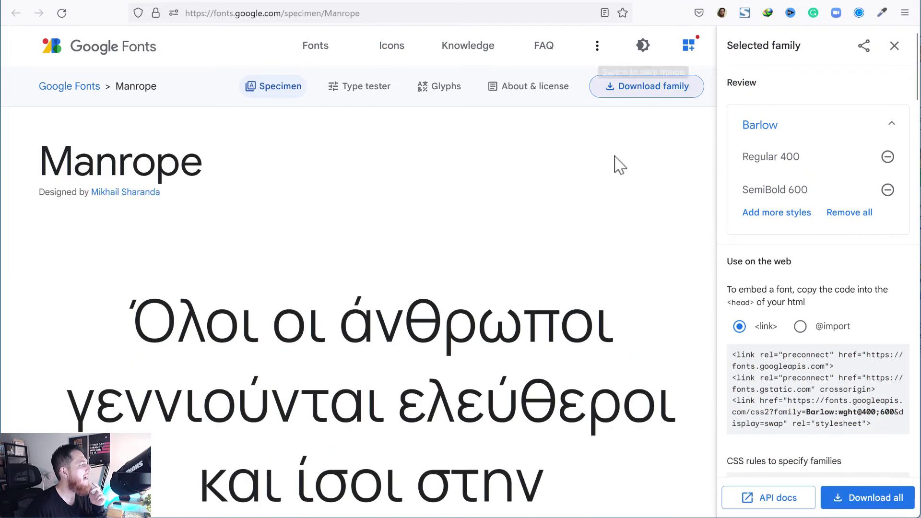
Switch the Manrope preview from Greek to English, with Americas as the continent.
scroll(555, 363, "down", 3)
scroll(506, 405, "down", 3)
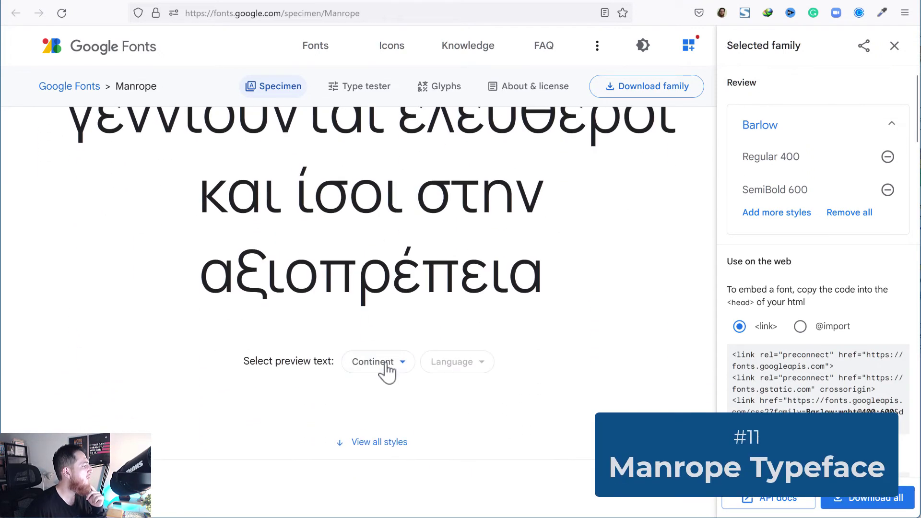
left_click(387, 370)
left_click(388, 434)
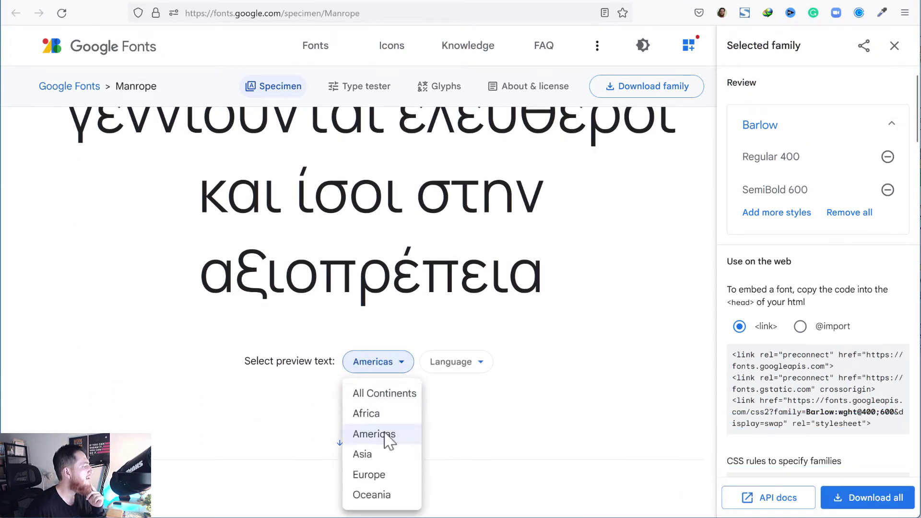
left_click(456, 366)
left_click(448, 347)
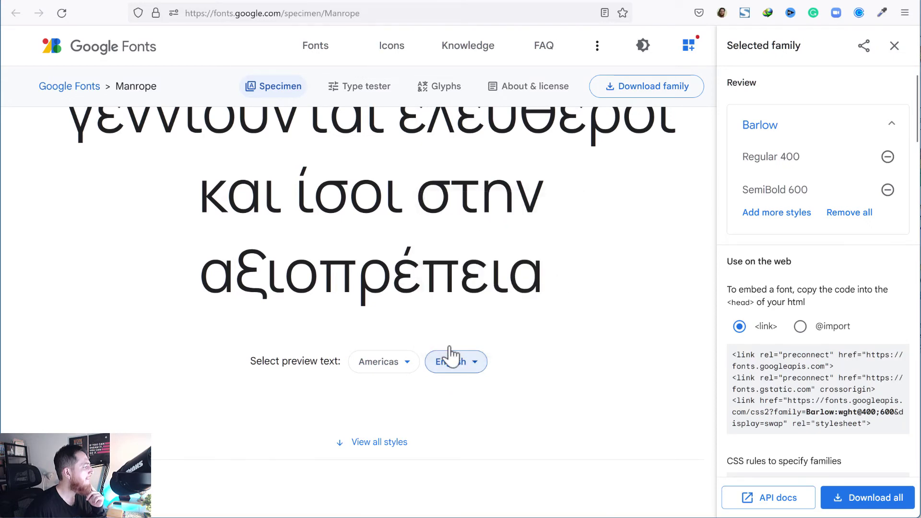
scroll(458, 351, "up", 4)
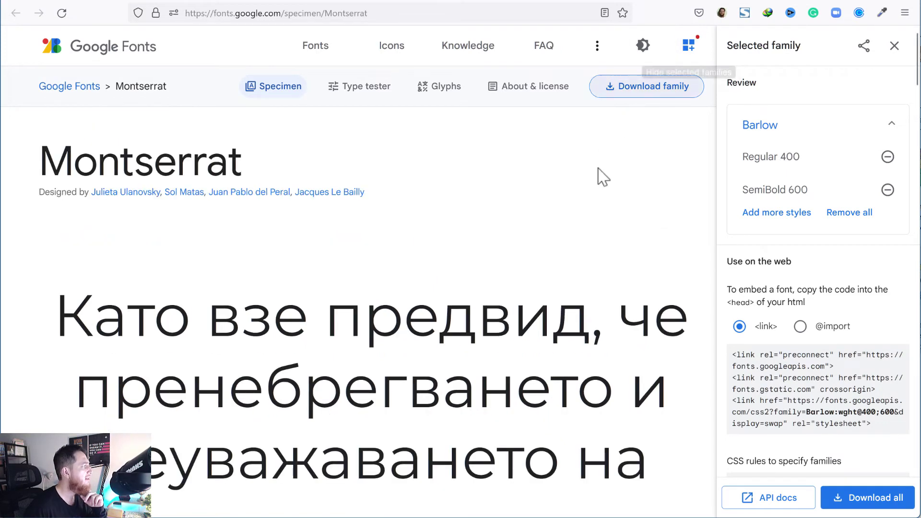
scroll(506, 376, "down", 1)
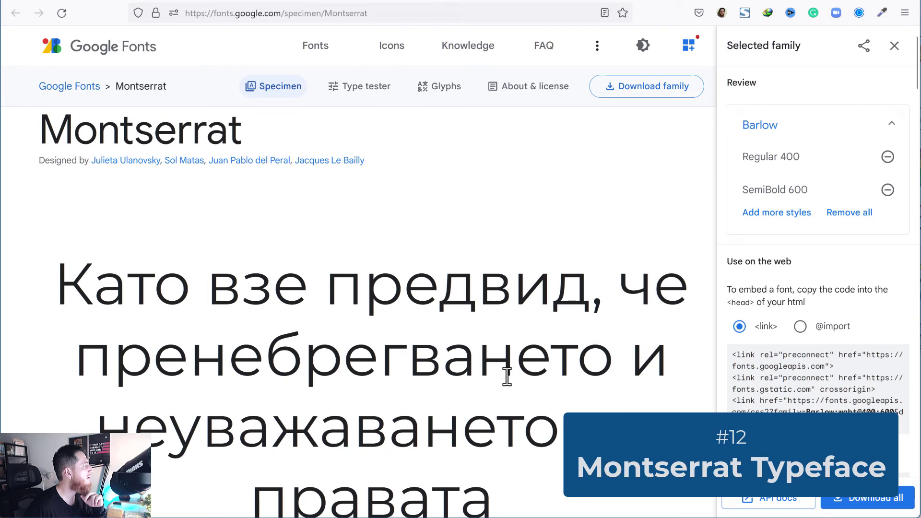
Set the Montserrat preview to Americas and English, correcting an accidental Asia choice.
scroll(507, 374, "down", 5)
left_click(405, 397)
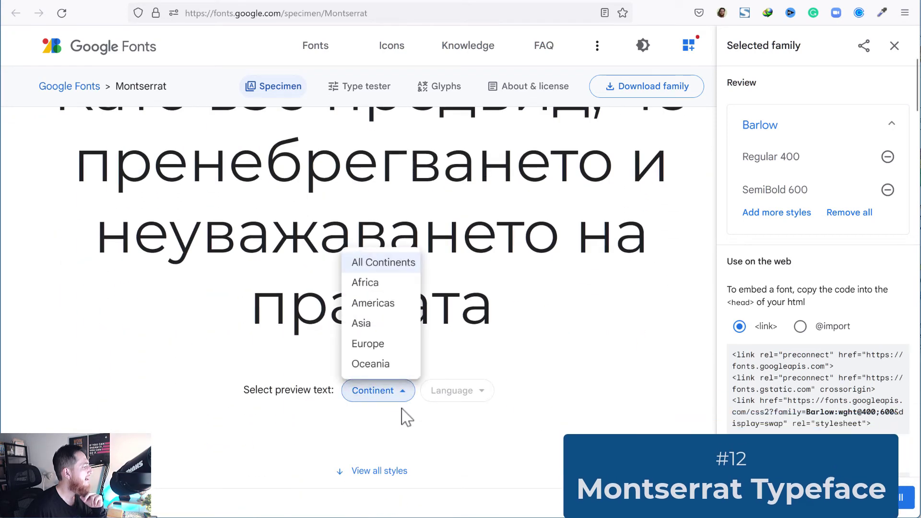
left_click(381, 323)
left_click(439, 388)
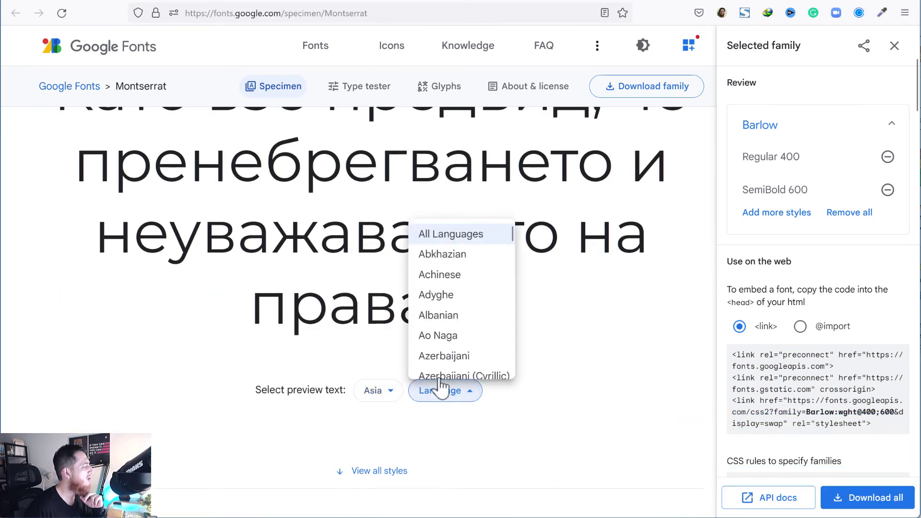
scroll(438, 310, "down", 3)
left_click(387, 396)
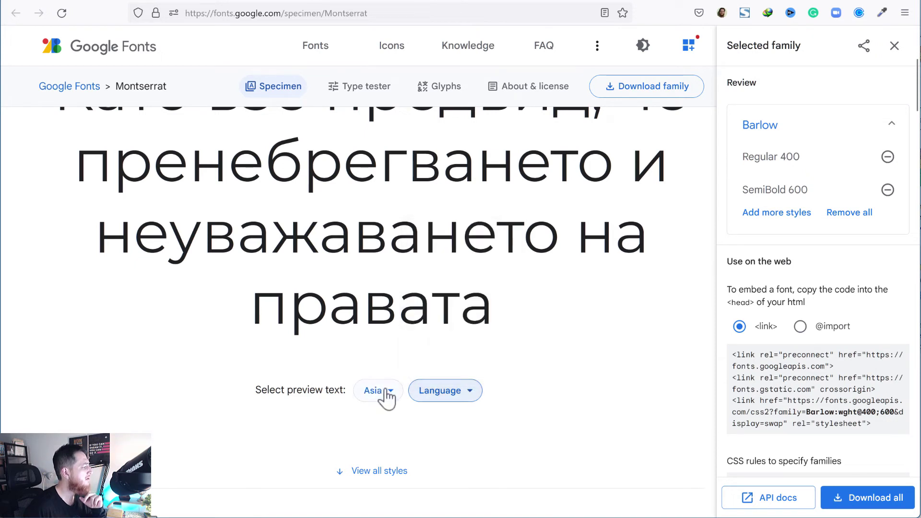
left_click(386, 397)
left_click(382, 304)
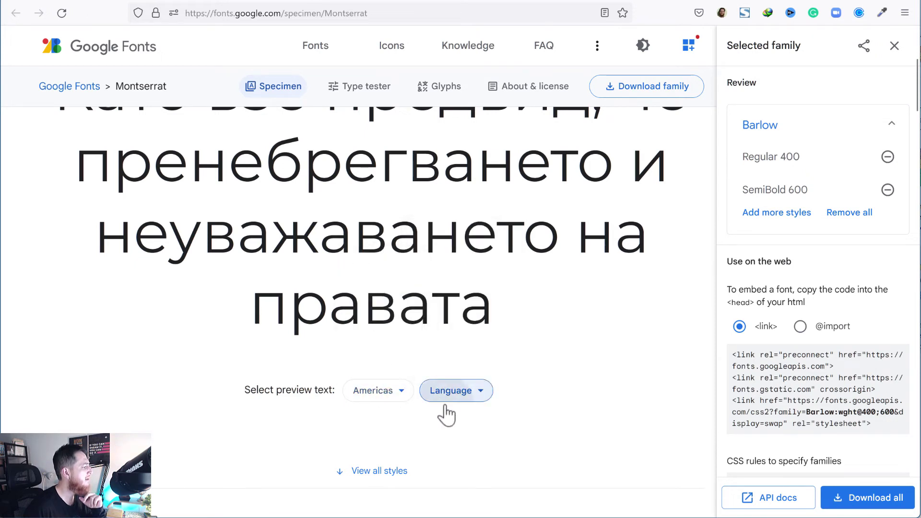
left_click(444, 406)
left_click(441, 377)
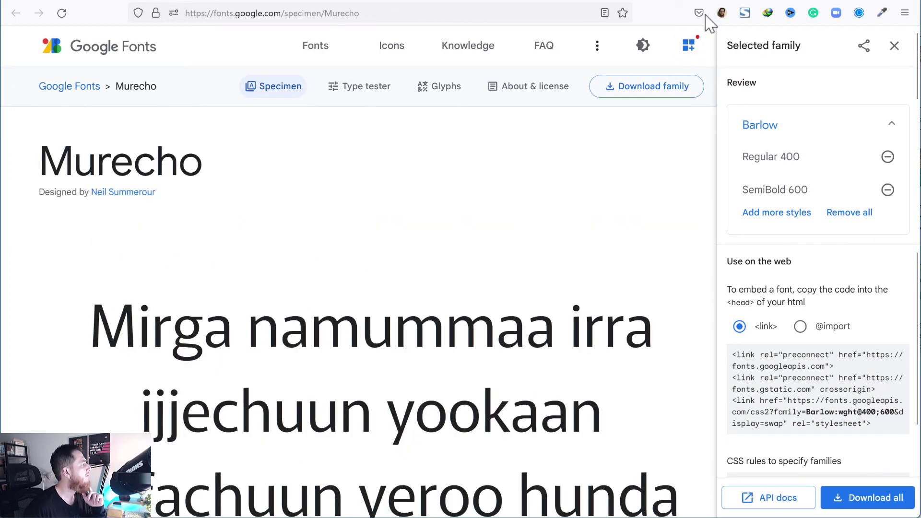
Switch the Murecho preview from Oromo to English, with Americas as the continent.
scroll(467, 434, "down", 2)
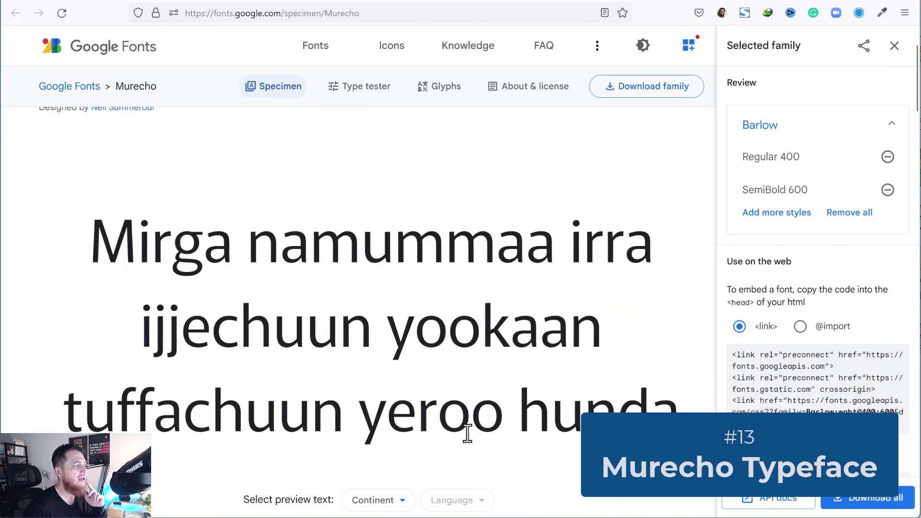
scroll(467, 434, "down", 1)
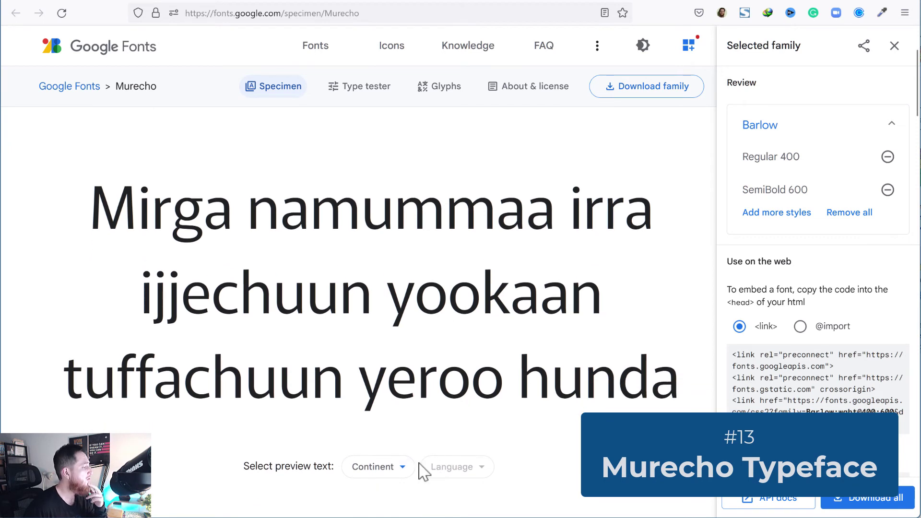
left_click(391, 468)
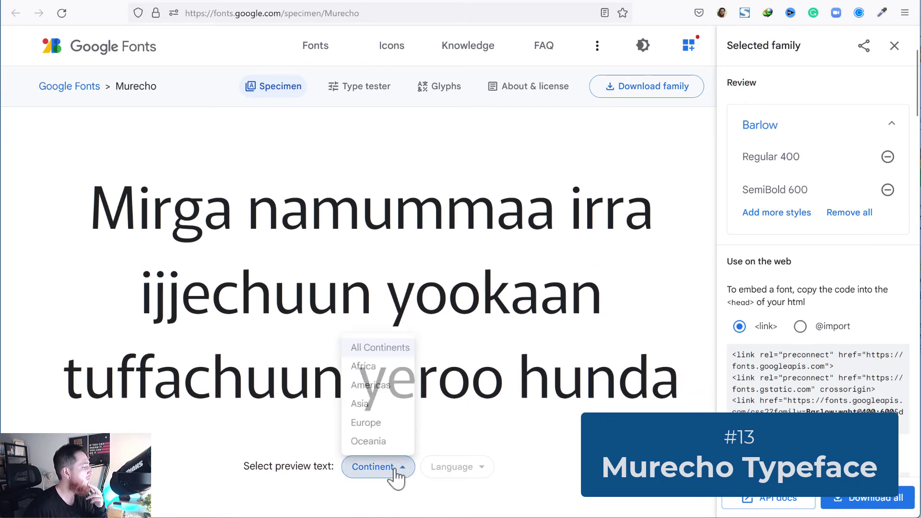
left_click(372, 380)
left_click(443, 468)
left_click(446, 433)
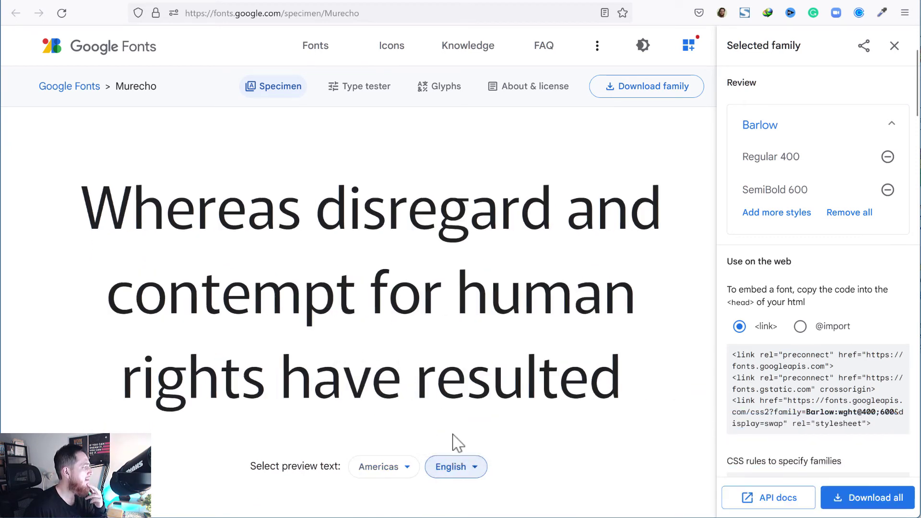
scroll(448, 440, "up", 2)
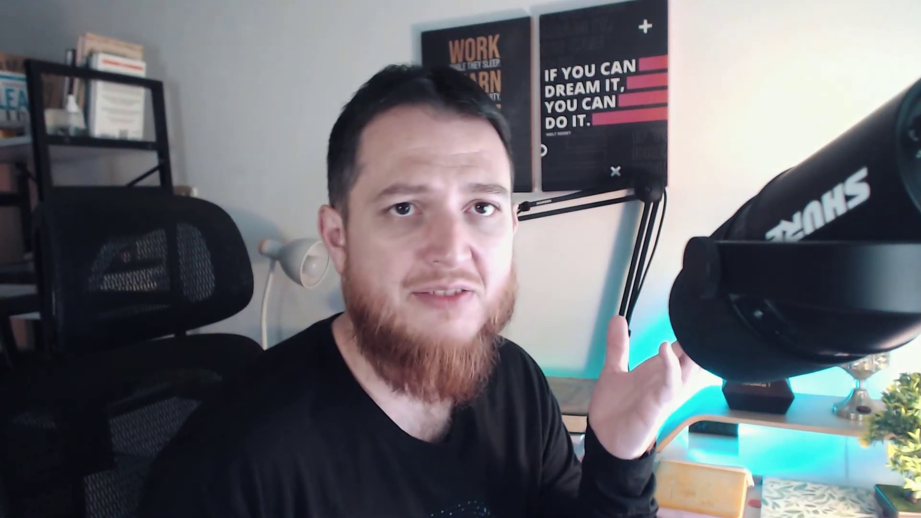